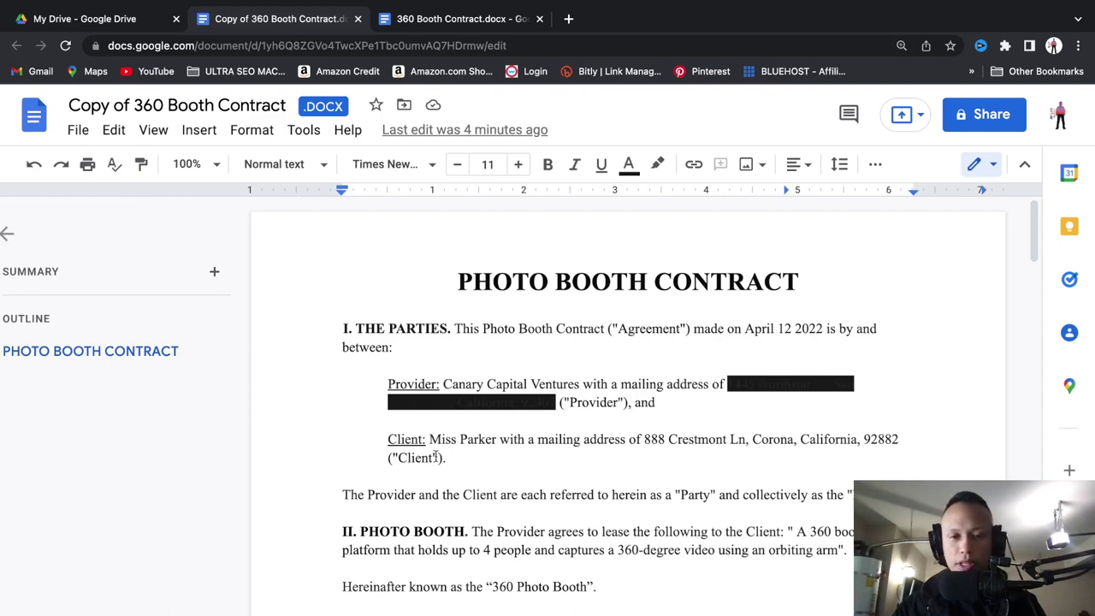
Scroll to Section II Photo Booth and Section III Event Information, with the April 23 2022 event and $599.00 rent.
scroll(492, 451, down, 5)
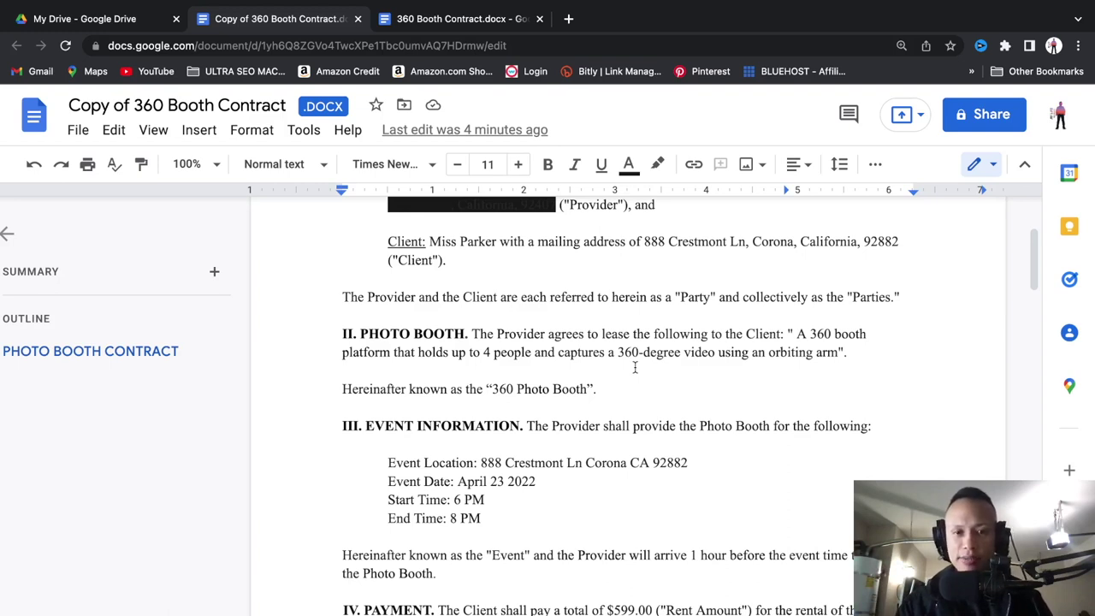
scroll(634, 367, down, 1)
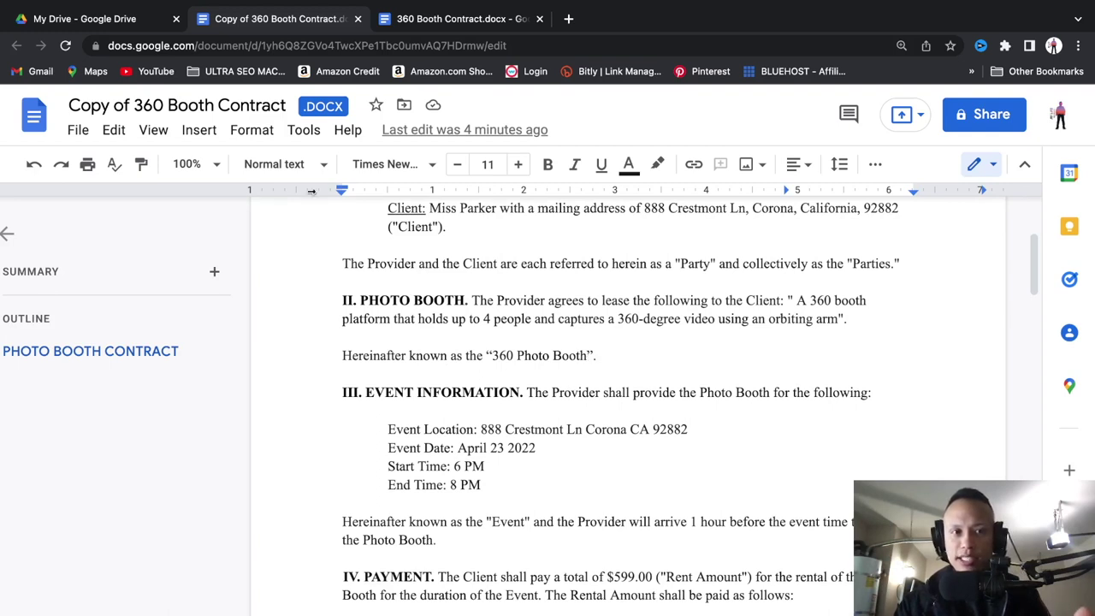
Scroll past Event Information to Section IV Payment and its $20 deposit clause.
scroll(533, 425, down, 1)
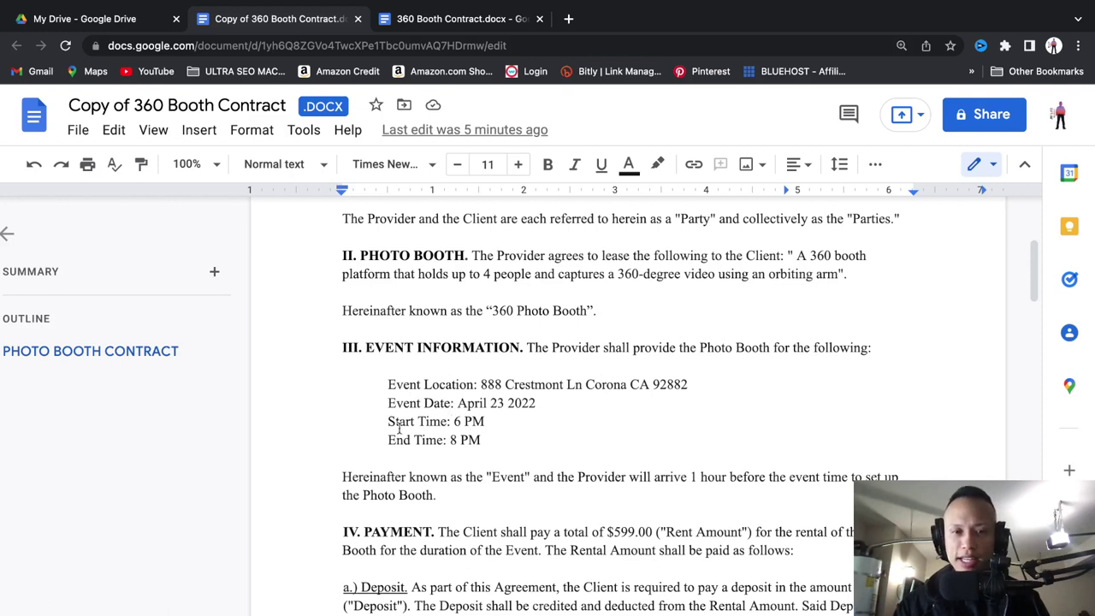
scroll(599, 400, down, 2)
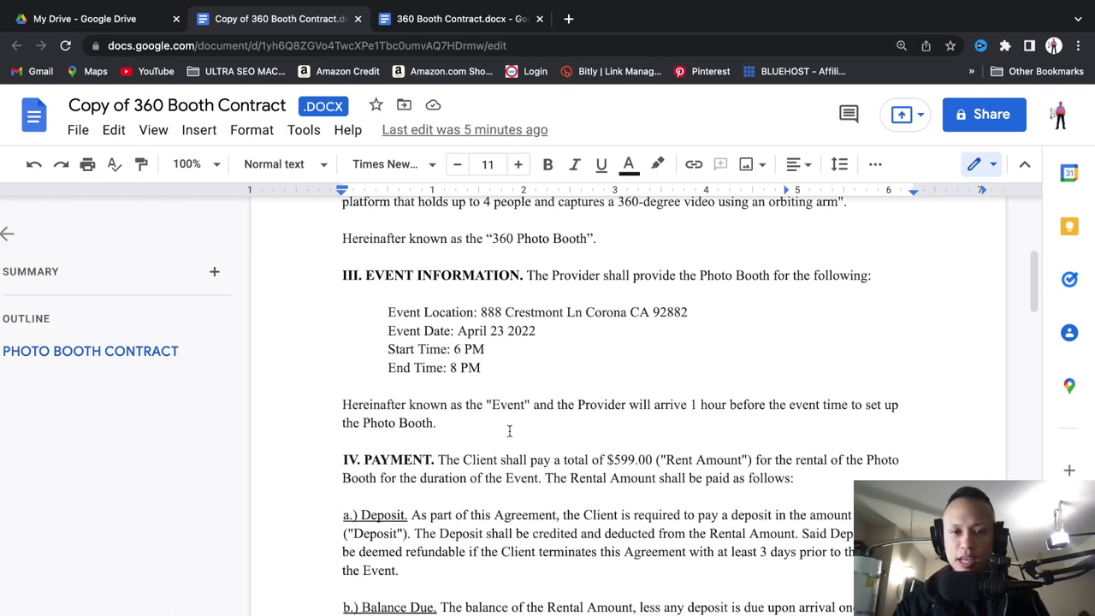
scroll(509, 430, down, 1)
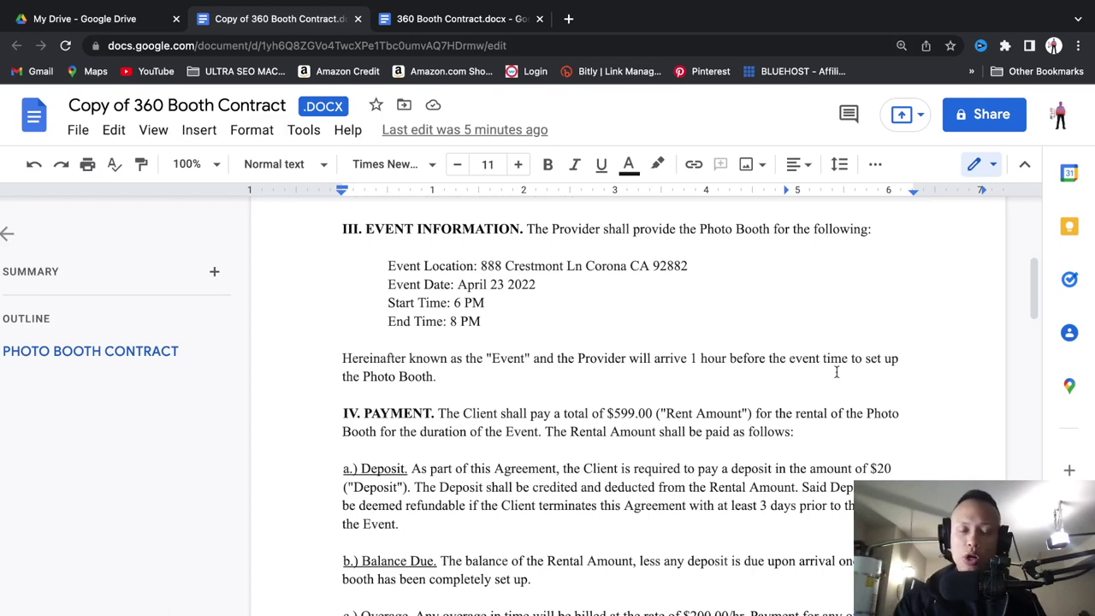
scroll(837, 371, down, 1)
scroll(837, 371, down, 1)
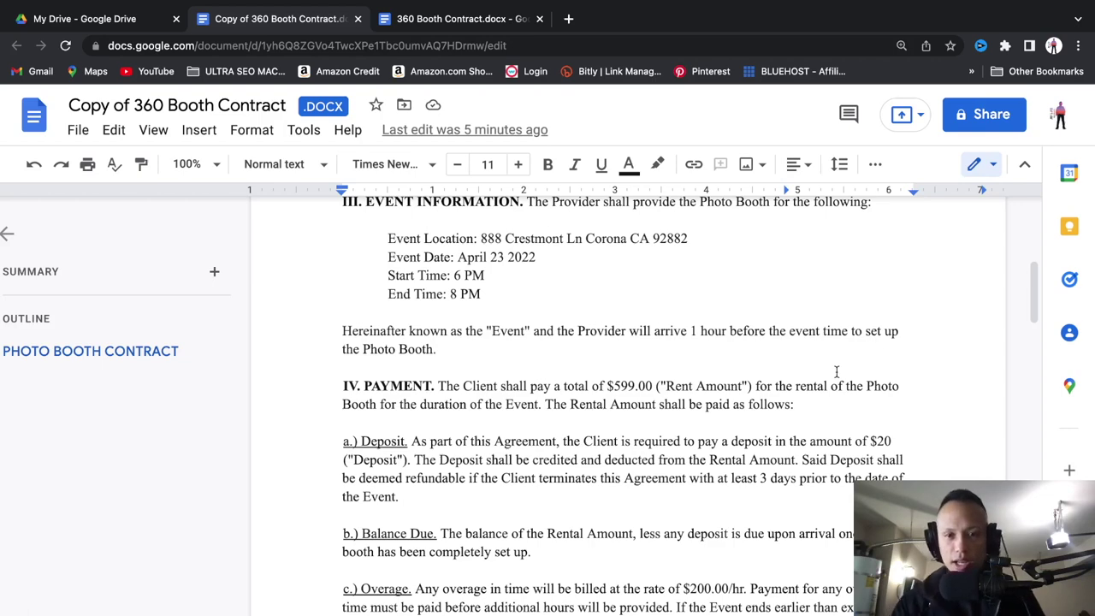
scroll(836, 372, down, 4)
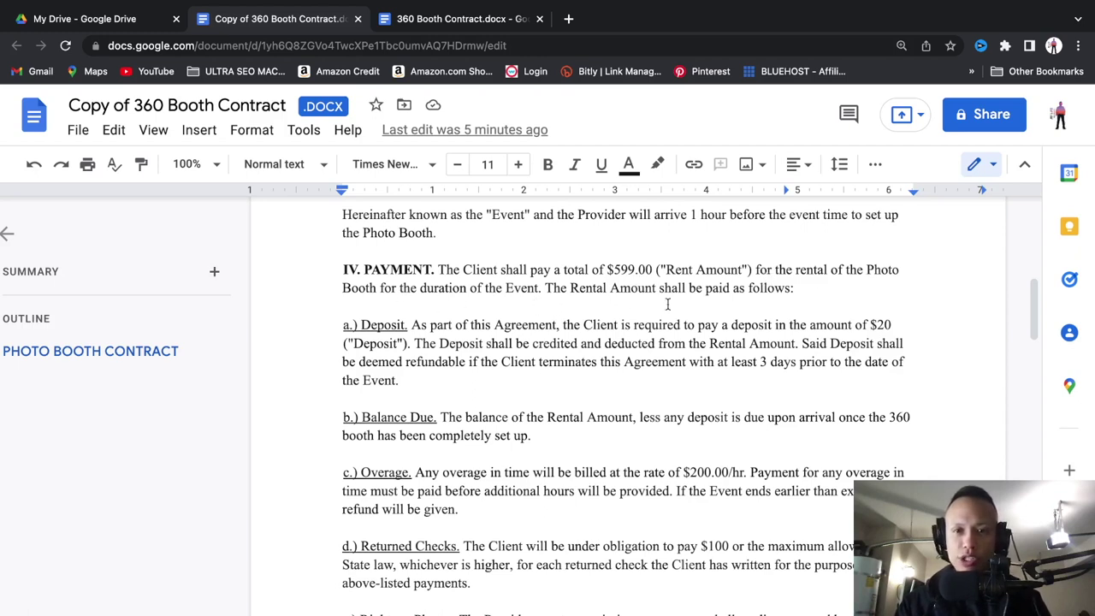
Scroll through Payment subsections a) to e), including the 3-day deposit refund term.
scroll(725, 308, down, 1)
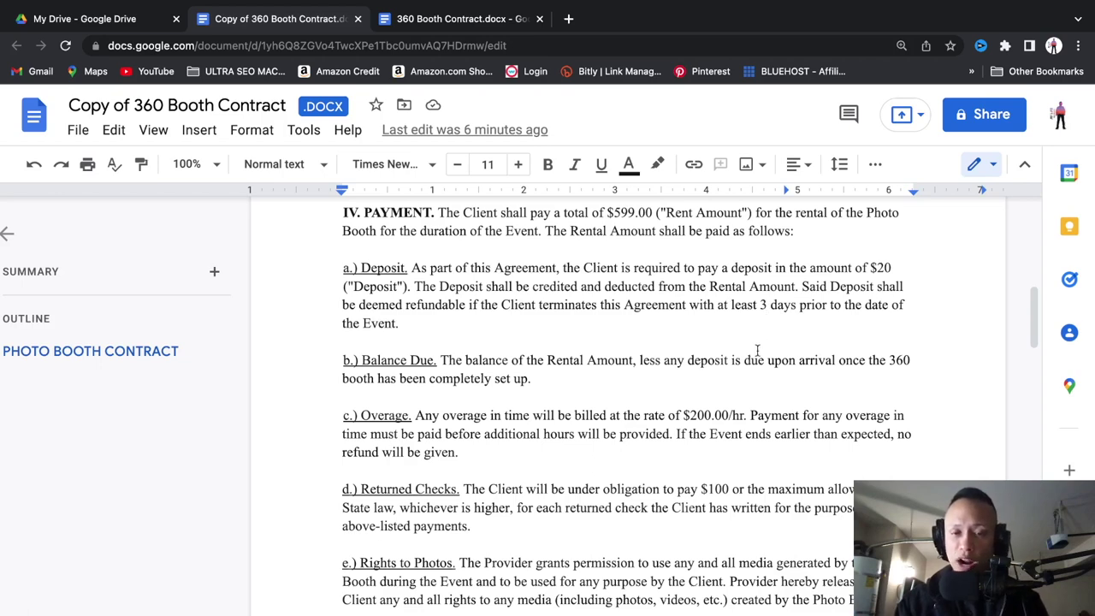
Scroll to the bottom of page 1, past the $100 returned-check fee to e.) Rights to Photos.
scroll(757, 349, down, 2)
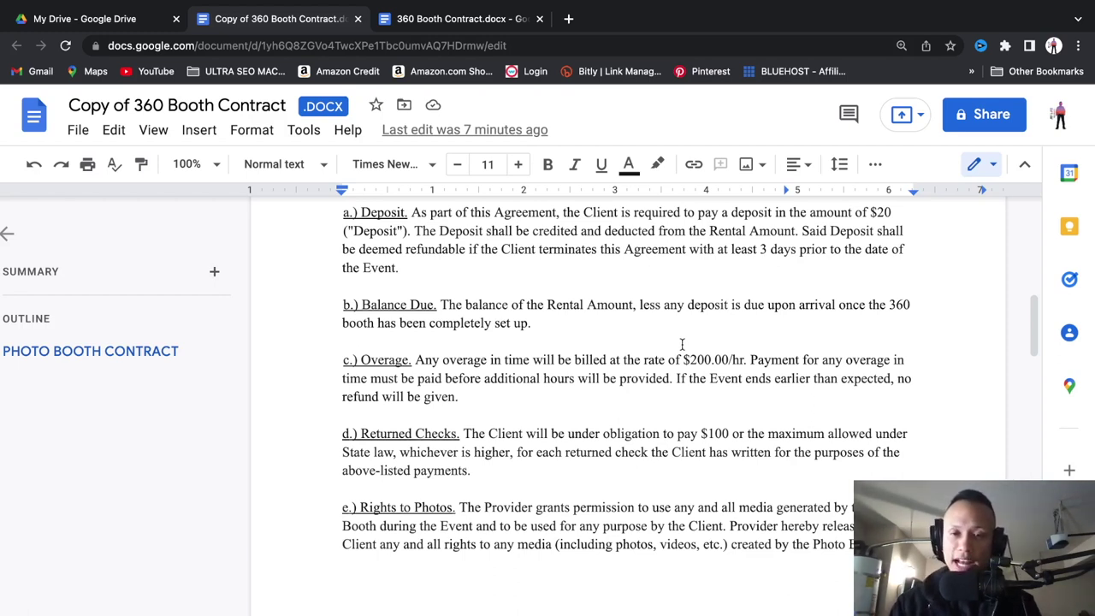
scroll(682, 343, down, 1)
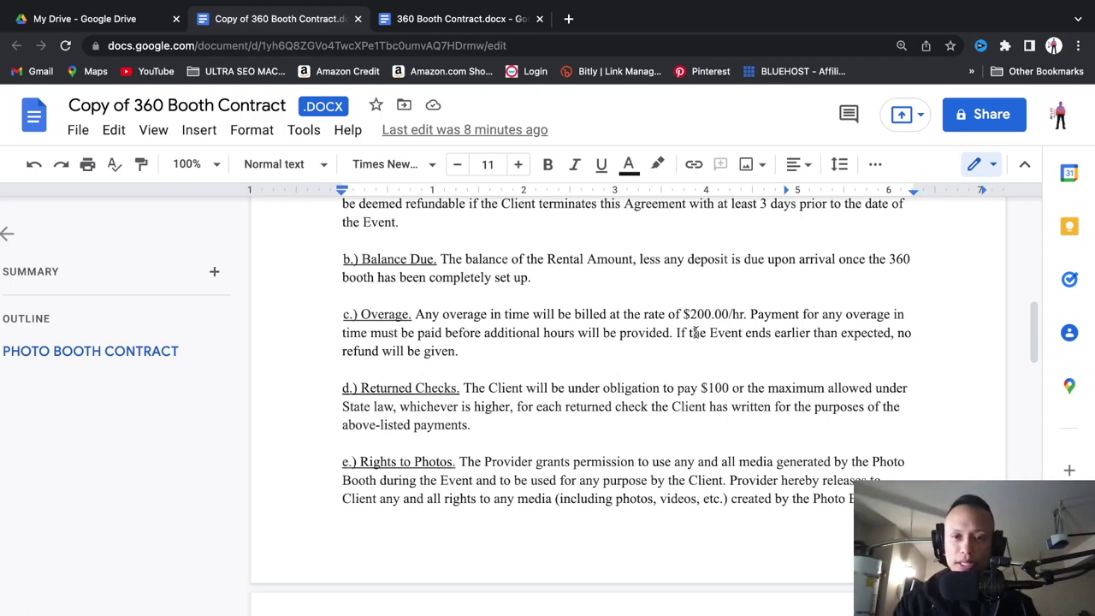
Scroll onto page 2 to read the f.) Date Changes and g.) Taxes clauses.
scroll(695, 333, down, 1)
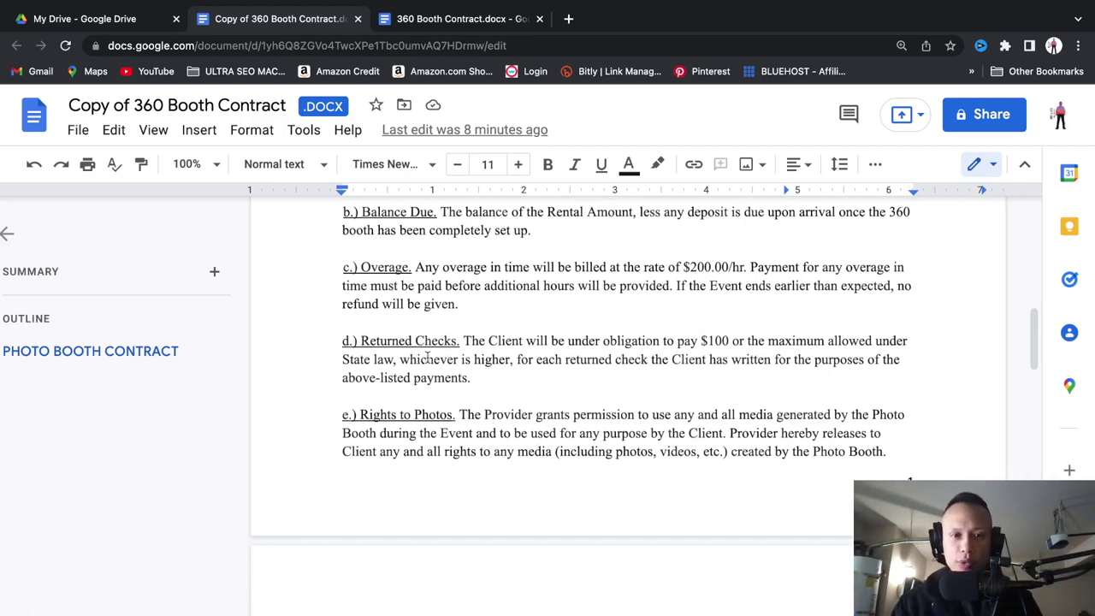
scroll(428, 357, down, 1)
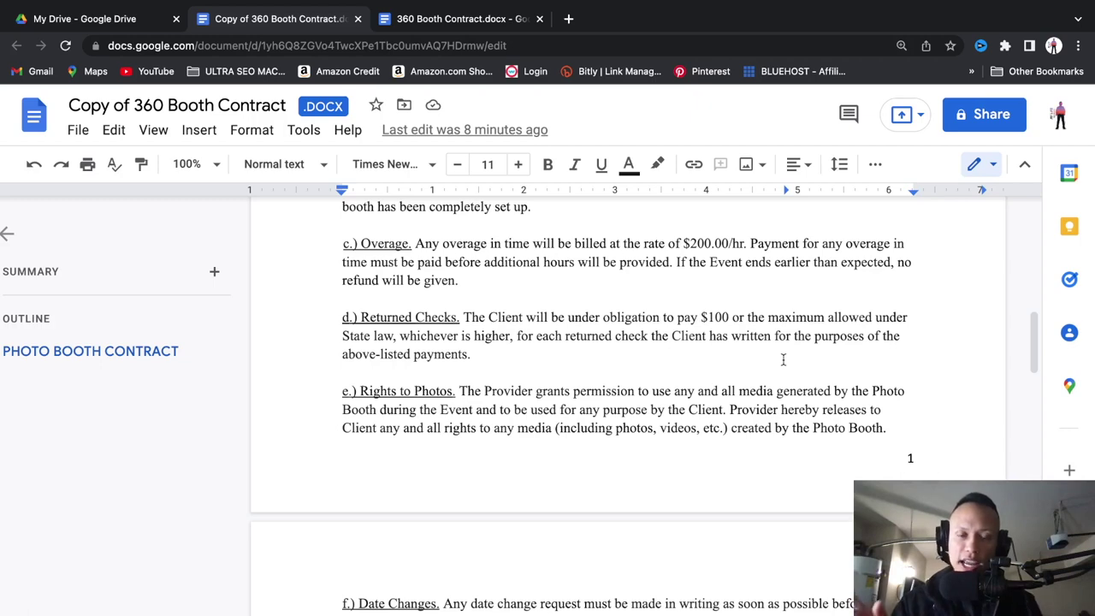
scroll(782, 360, down, 1)
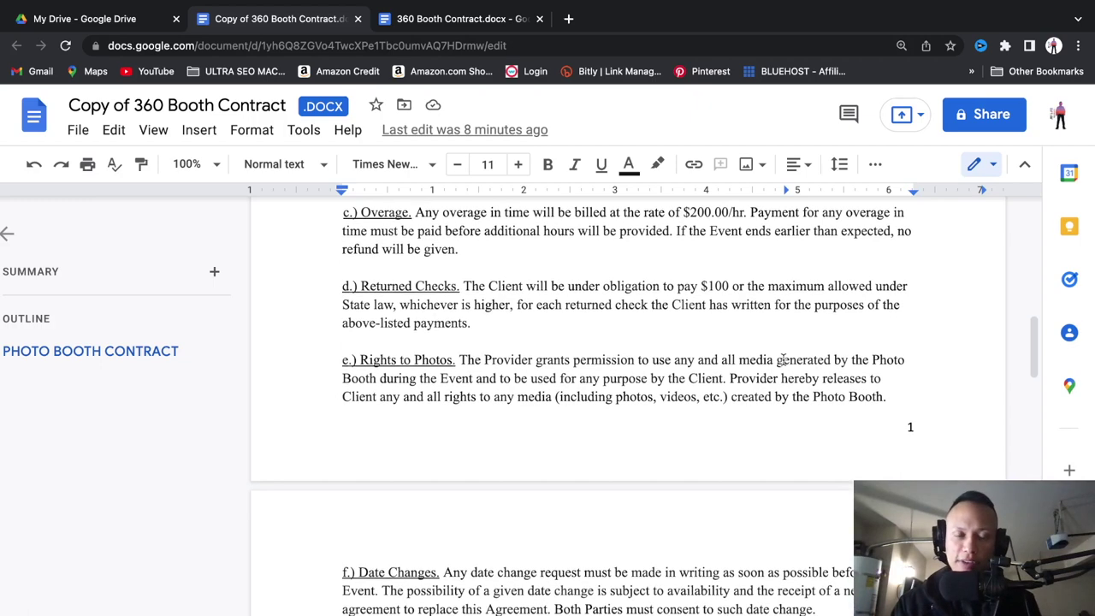
scroll(782, 360, down, 1)
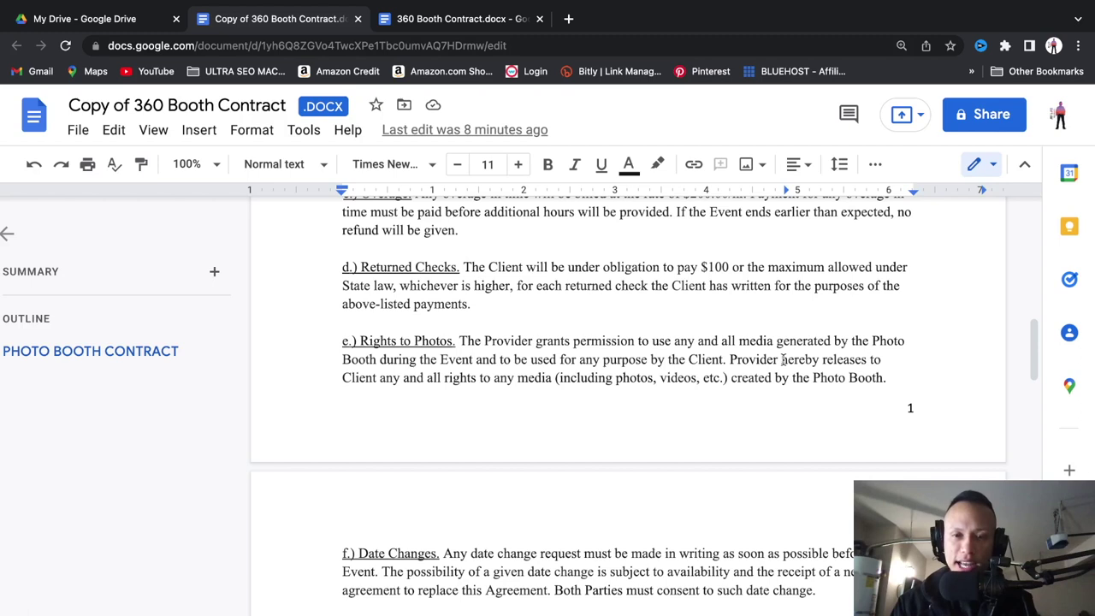
scroll(783, 359, down, 2)
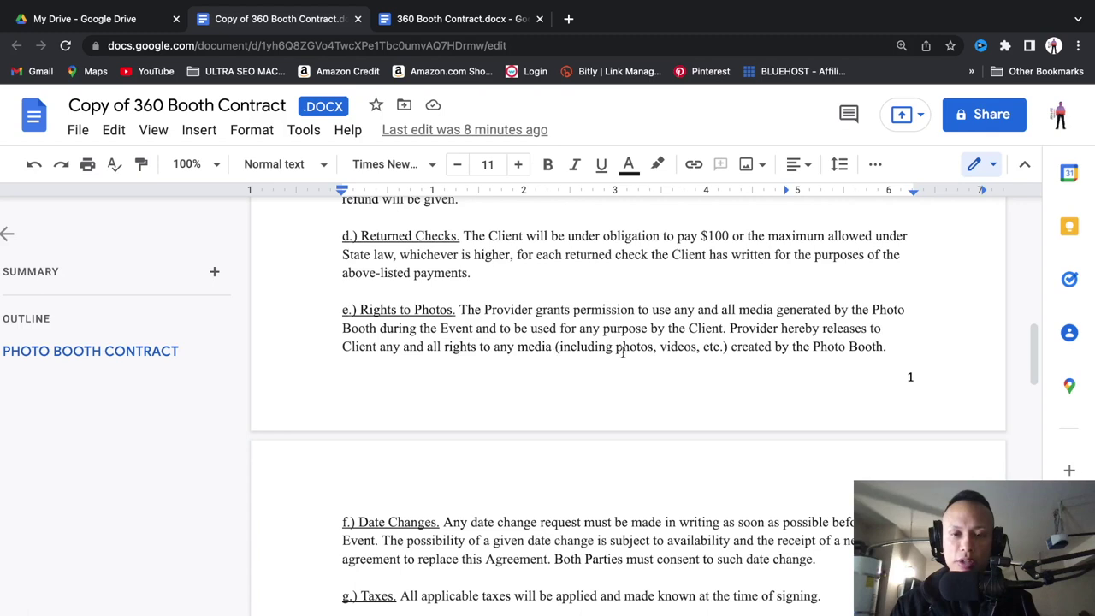
scroll(841, 386, down, 1)
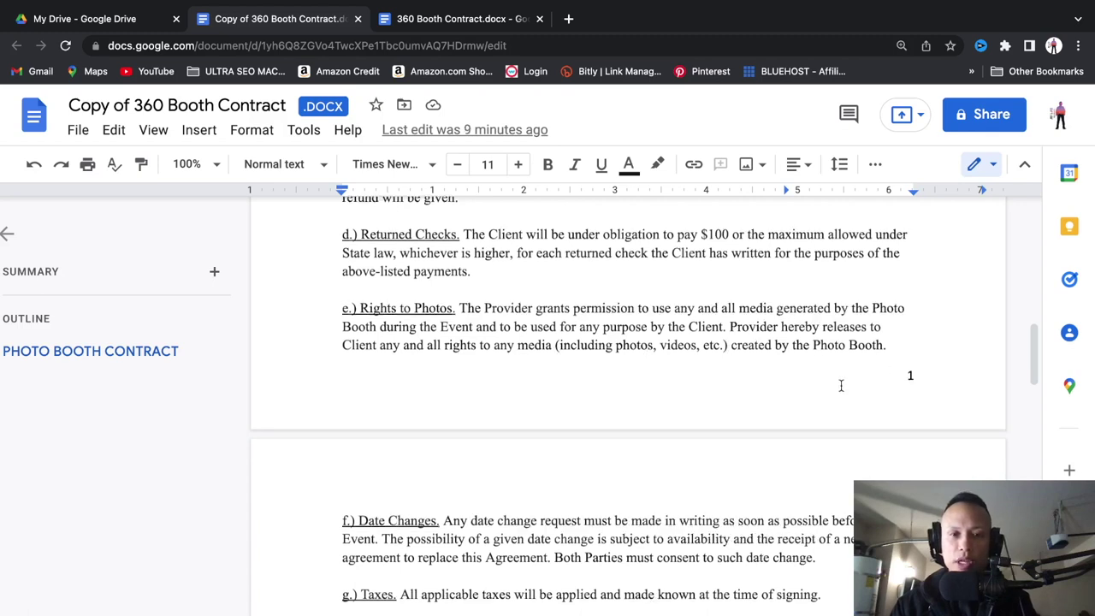
scroll(841, 386, down, 1)
scroll(840, 385, up, 1)
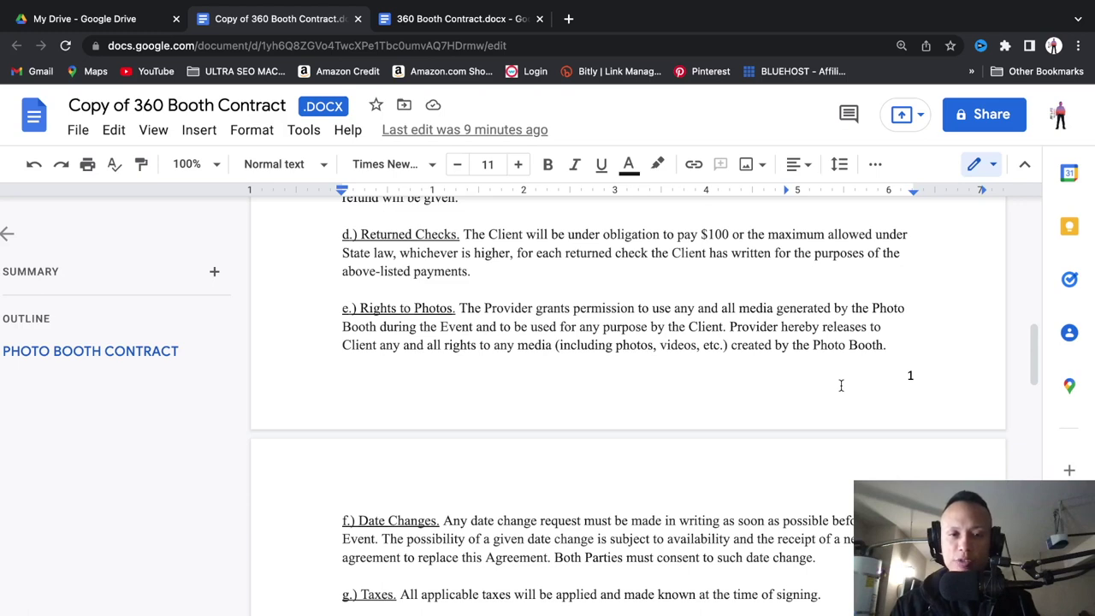
scroll(840, 386, up, 1)
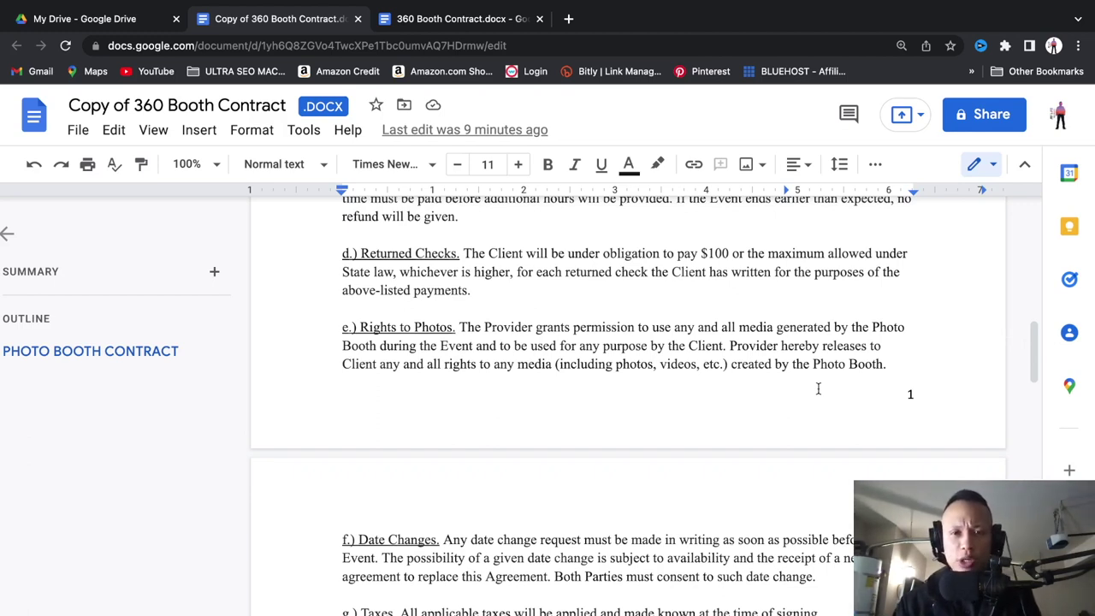
scroll(818, 389, down, 1)
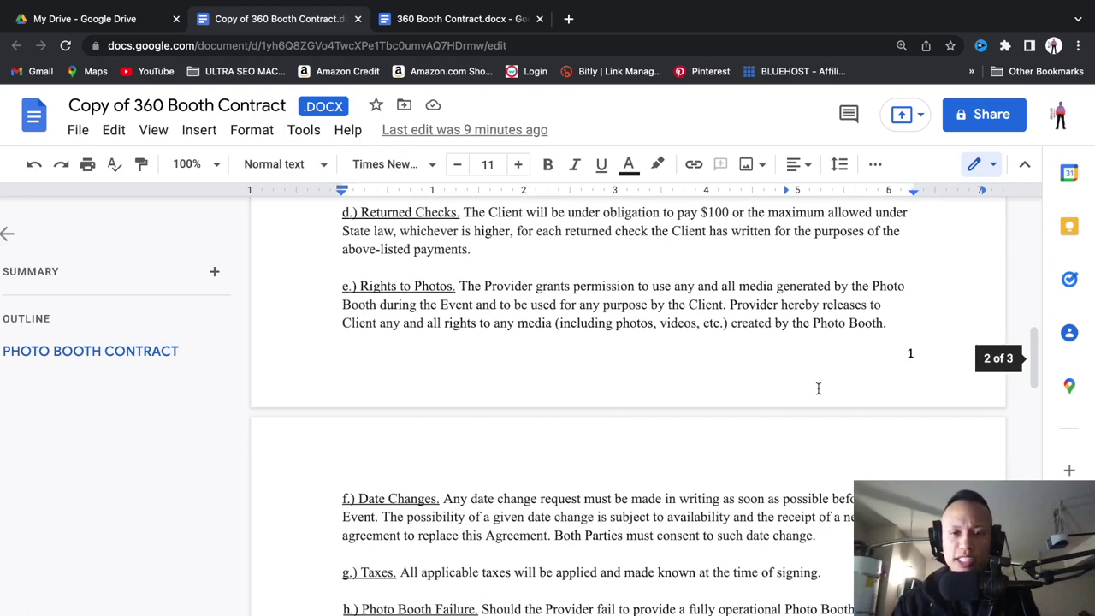
Scroll past Taxes and the full-refund Photo Booth Failure clause to the V. TERMS AND CONDITIONS heading.
scroll(818, 389, down, 6)
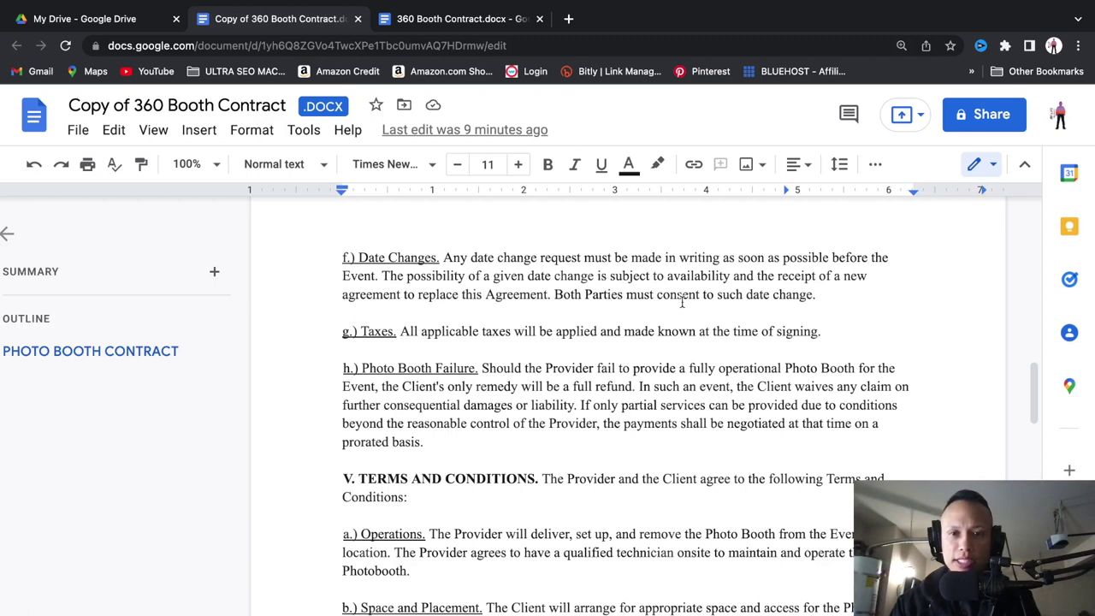
scroll(753, 303, down, 1)
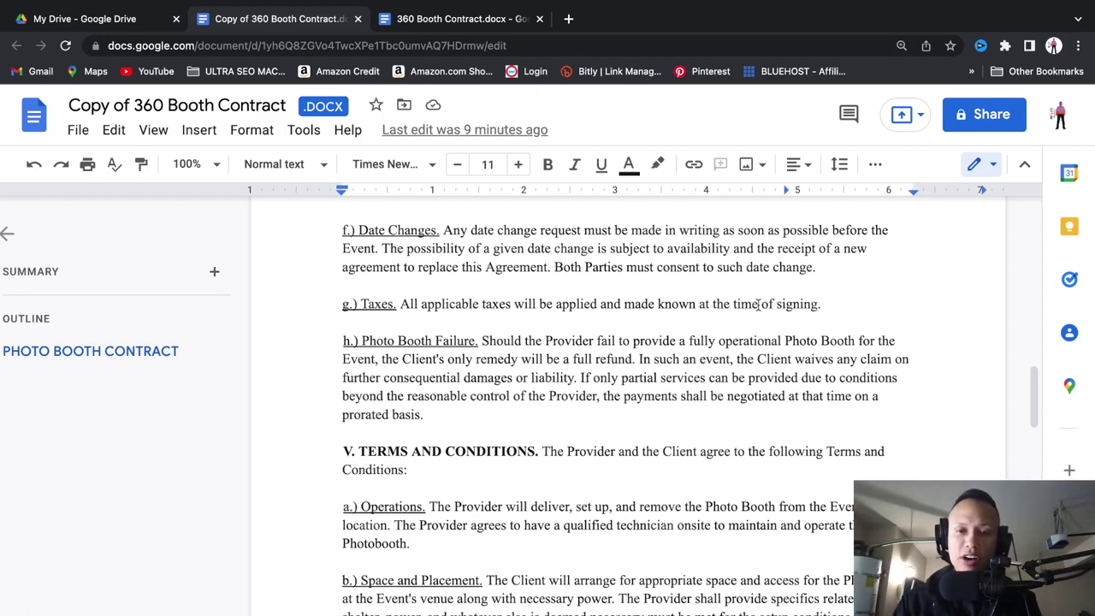
scroll(758, 305, down, 1)
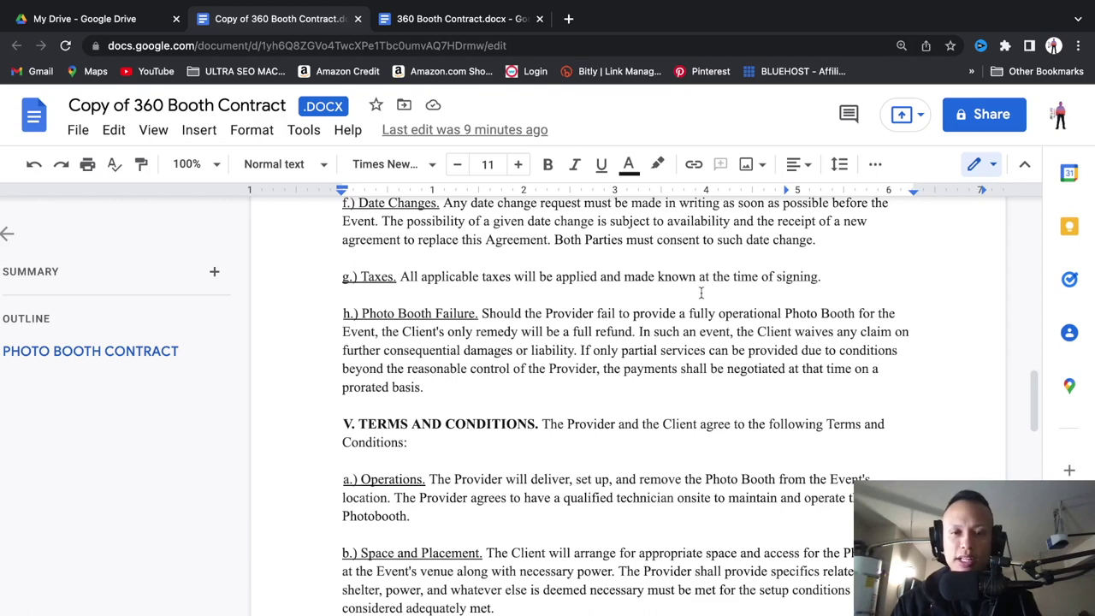
scroll(631, 305, down, 1)
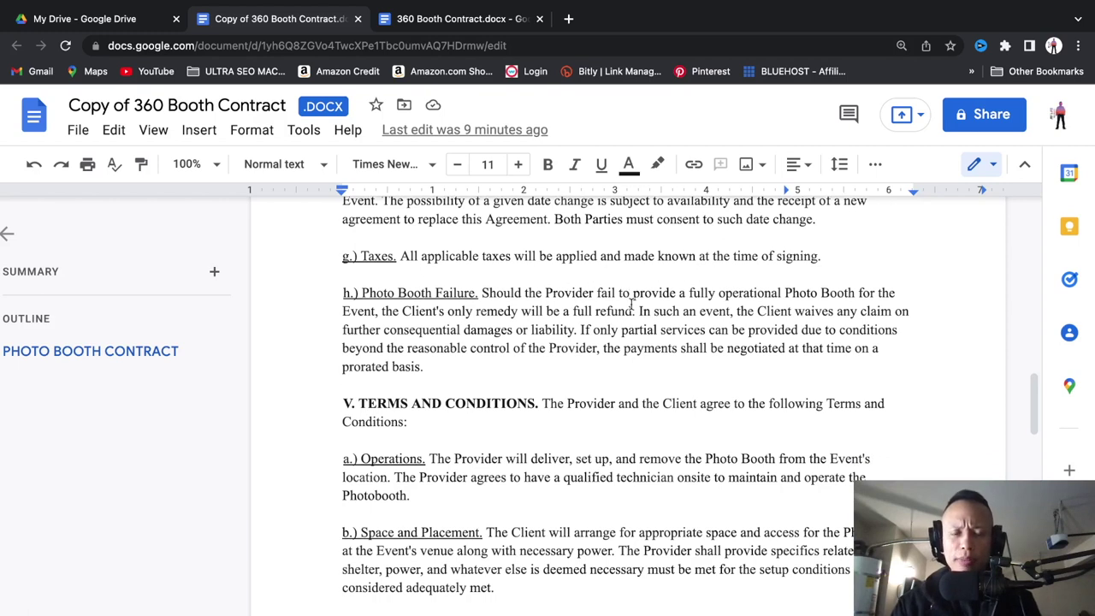
scroll(631, 304, down, 1)
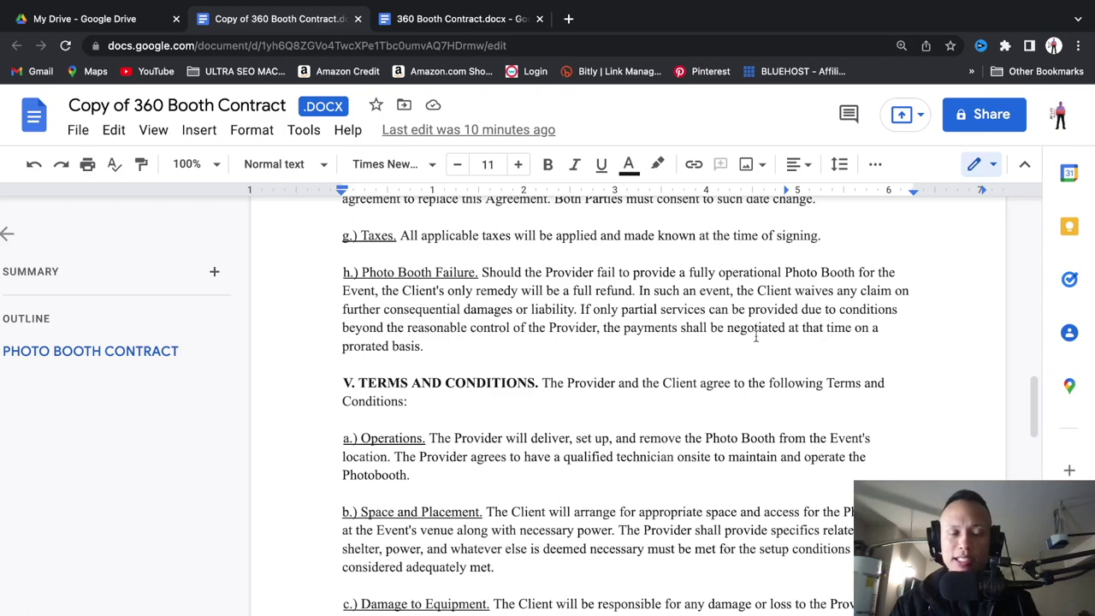
scroll(757, 335, up, 1)
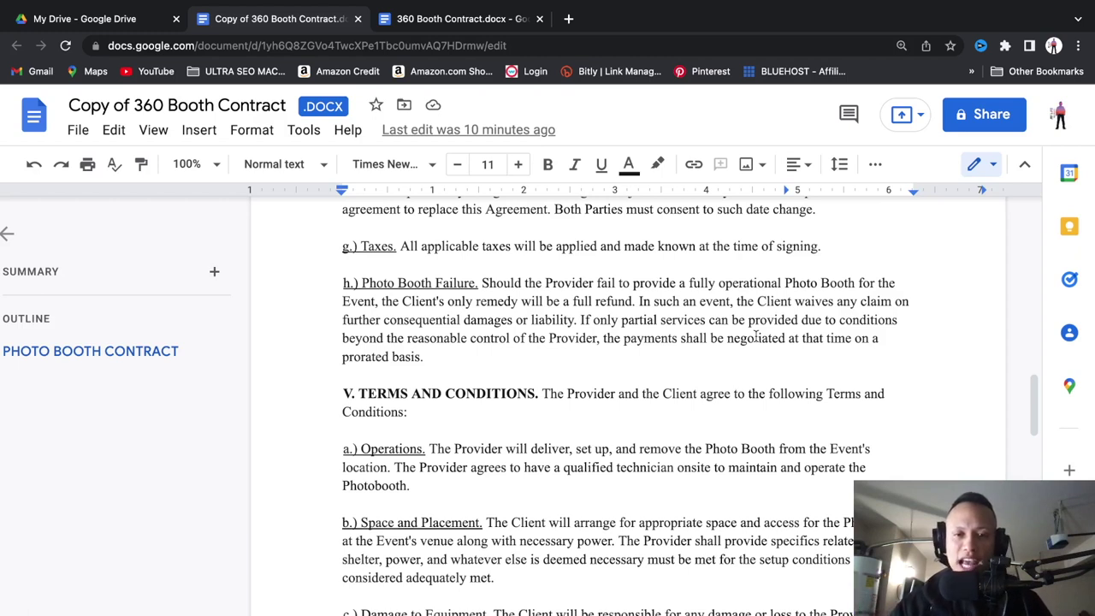
scroll(756, 336, down, 1)
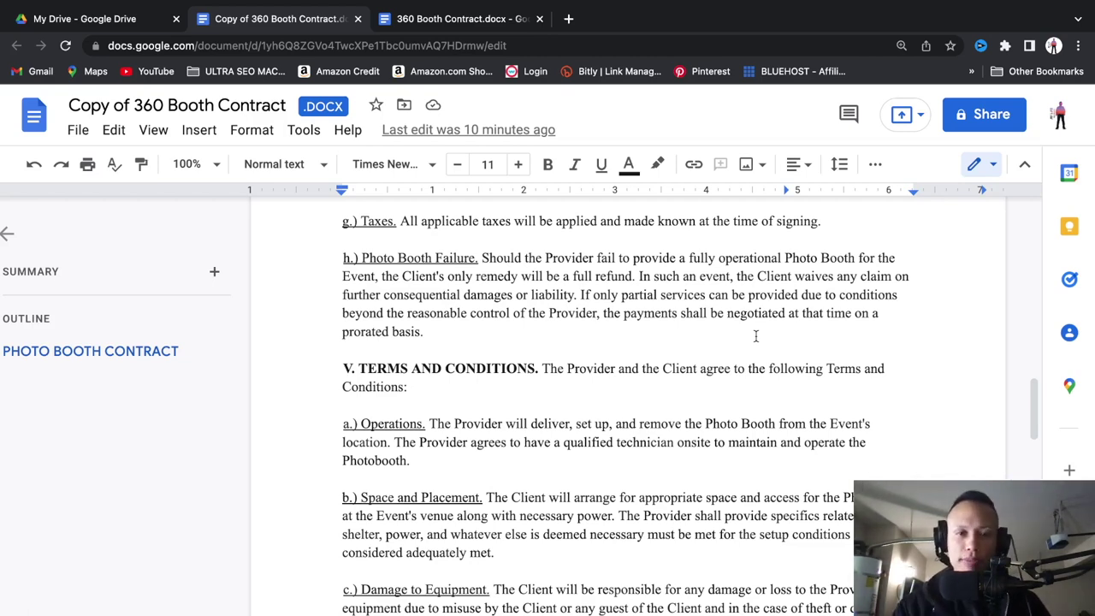
scroll(756, 336, down, 1)
scroll(755, 336, down, 1)
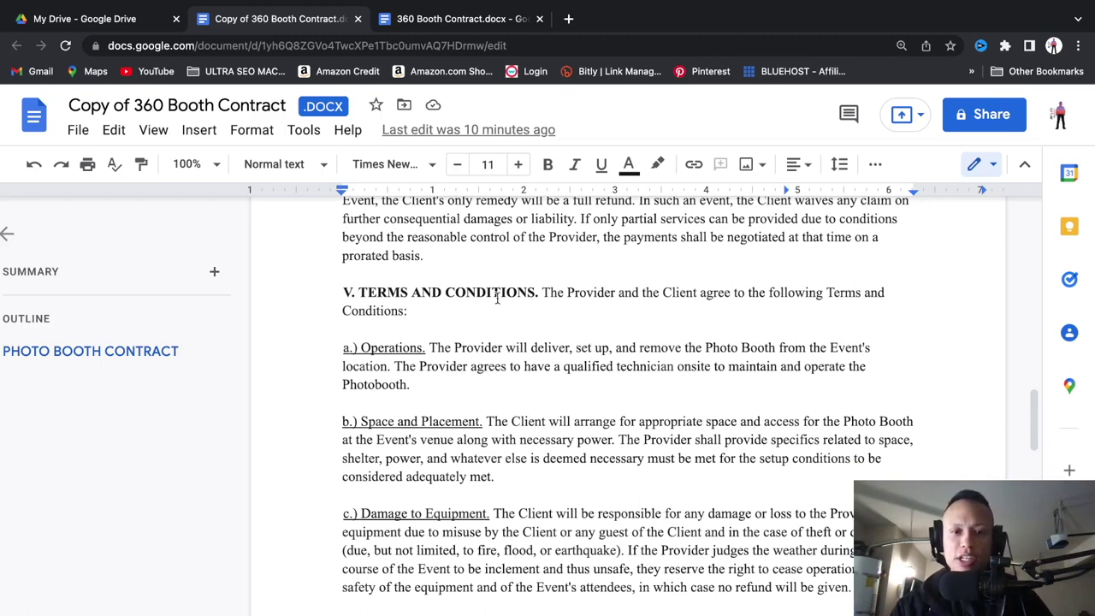
Scroll past Terms and Conditions clauses a.) to d.) to sections VI Governing Law and VII.
scroll(494, 295, down, 2)
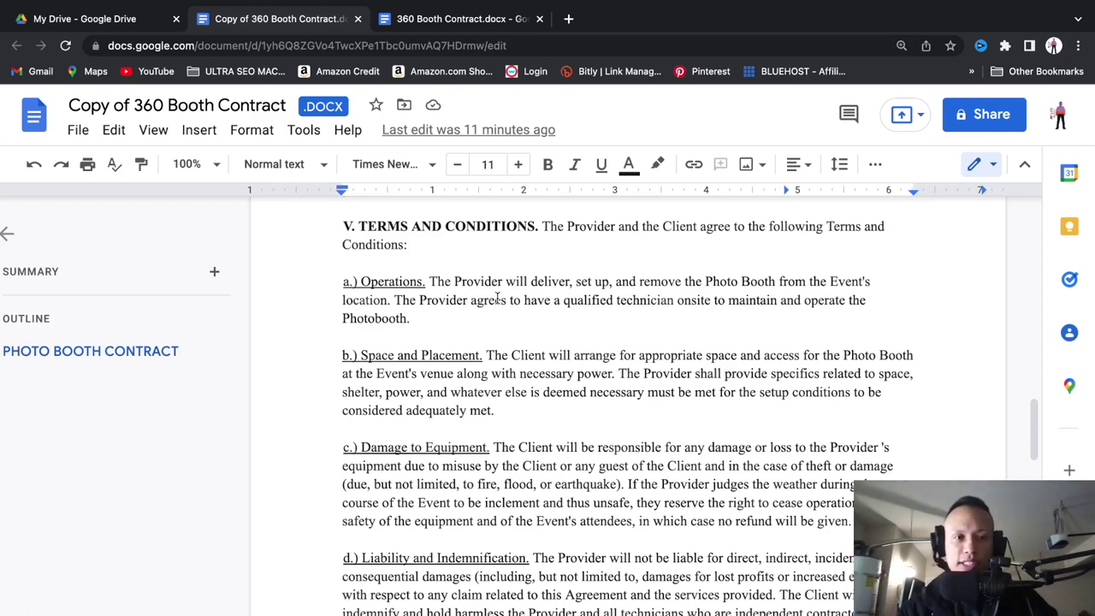
scroll(497, 298, down, 1)
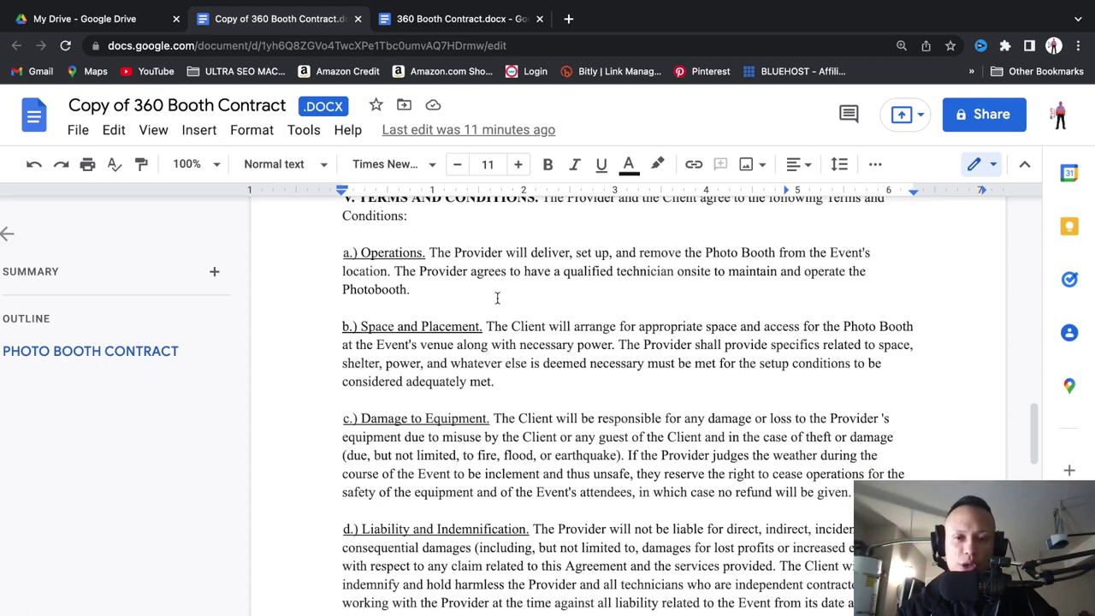
scroll(497, 298, down, 3)
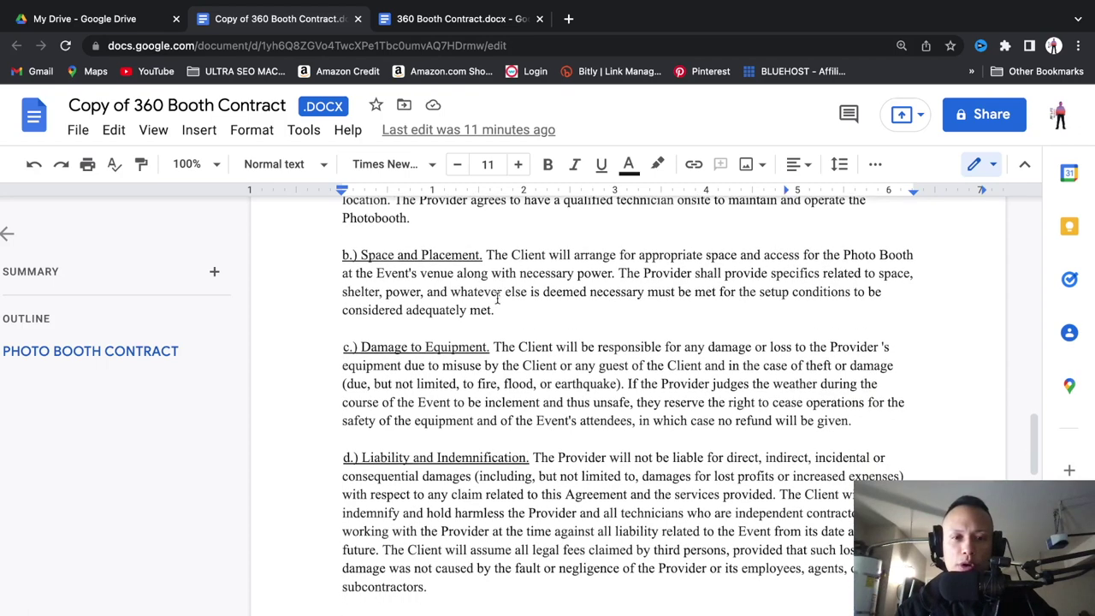
scroll(497, 297, down, 3)
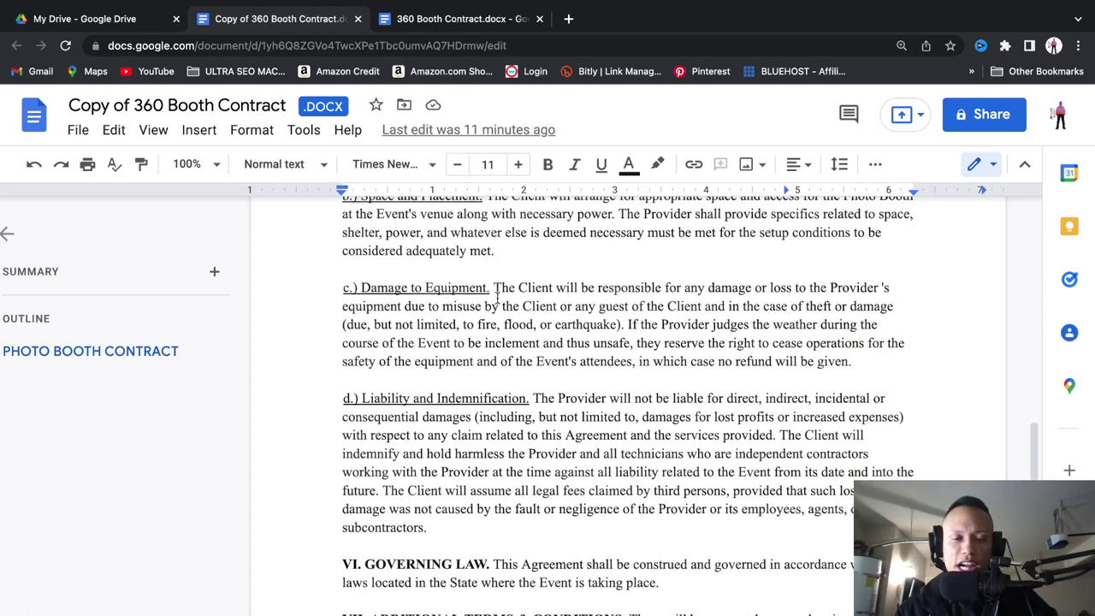
scroll(497, 297, down, 2)
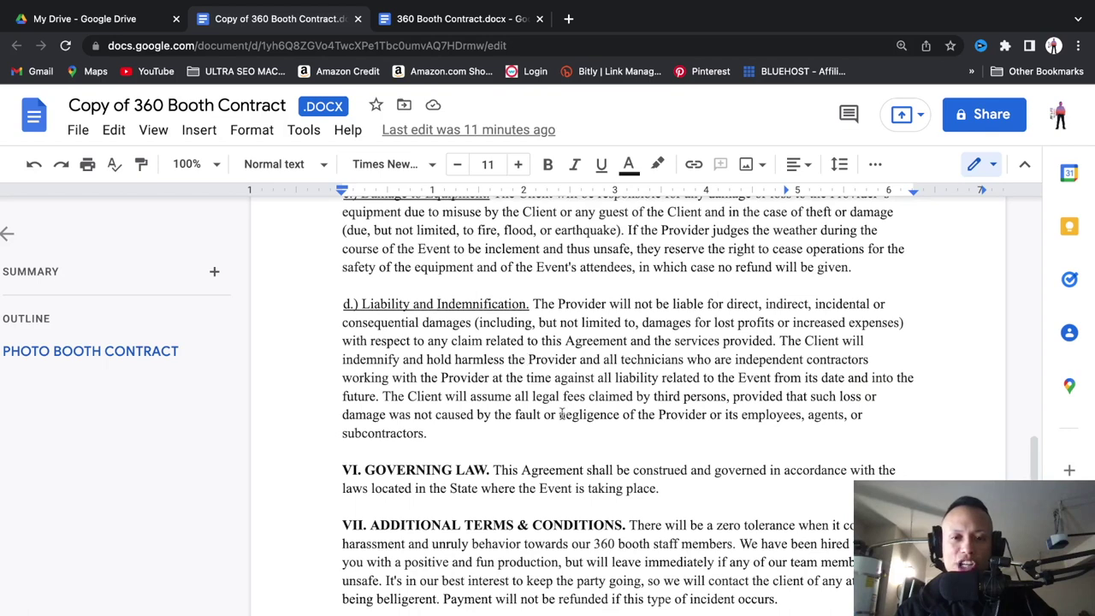
scroll(550, 422, down, 1)
scroll(550, 419, down, 1)
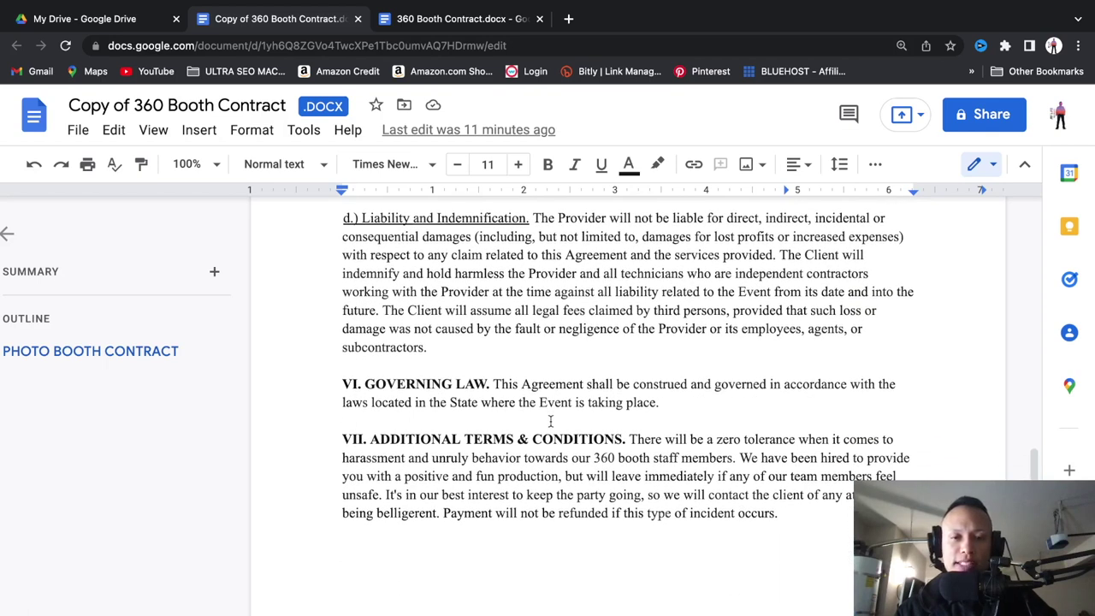
Scroll to the end of section VII's no-refund harassment term and the VIII. ENTIRE AGREEMENT heading.
scroll(550, 421, down, 1)
scroll(550, 422, down, 2)
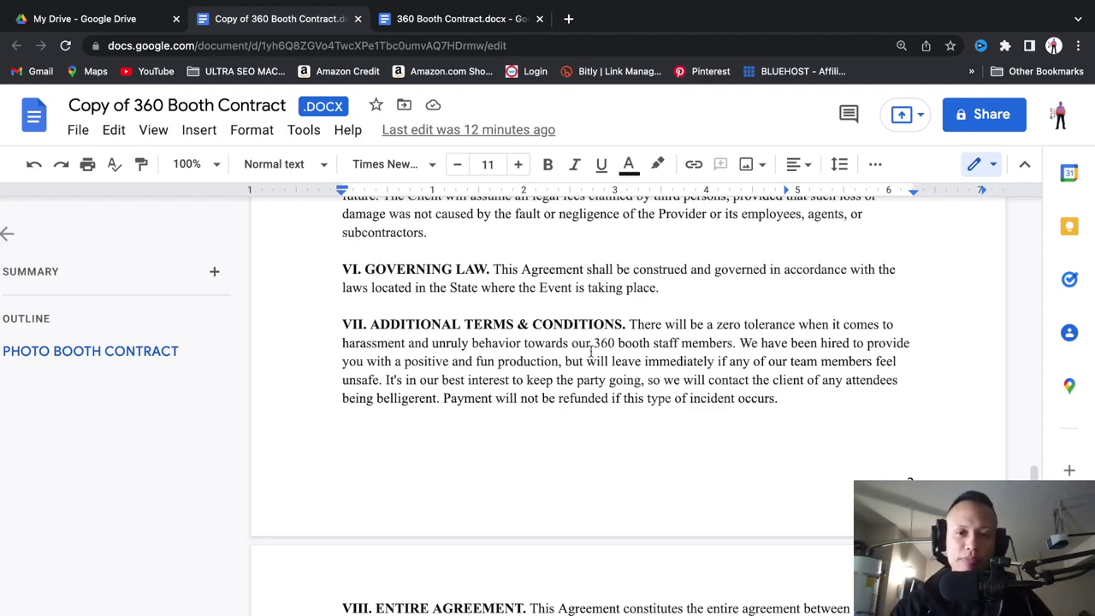
scroll(590, 355, up, 2)
scroll(590, 355, down, 2)
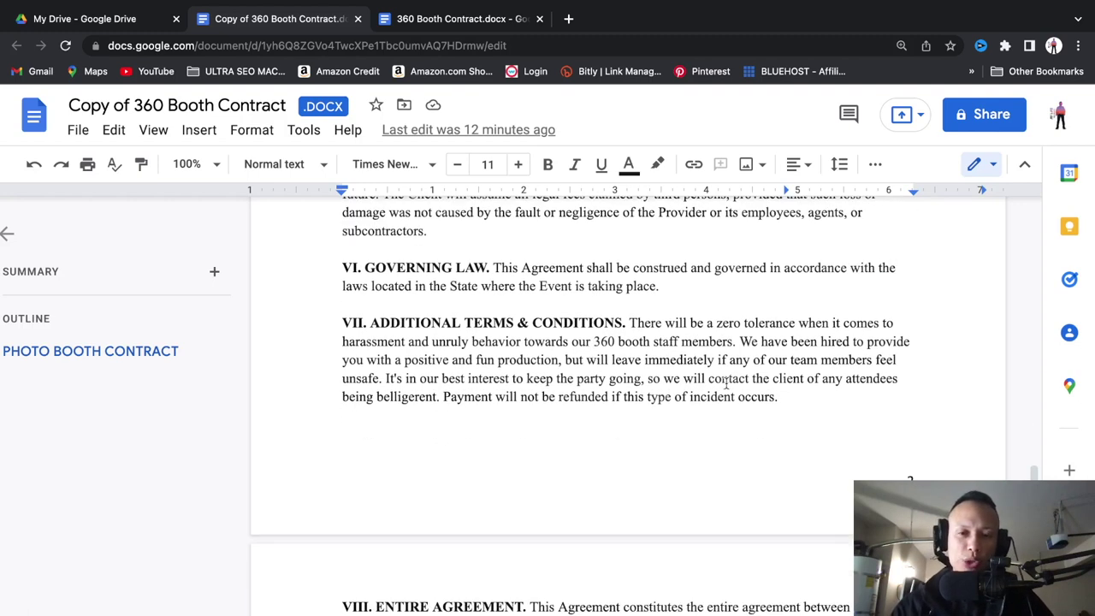
click(789, 403)
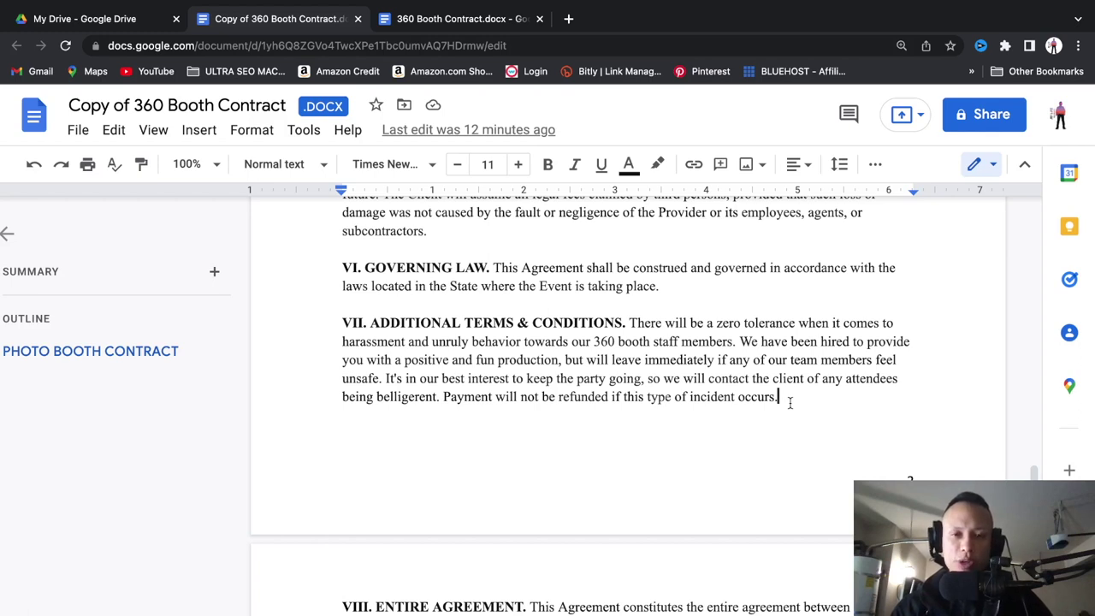
scroll(790, 403, up, 1)
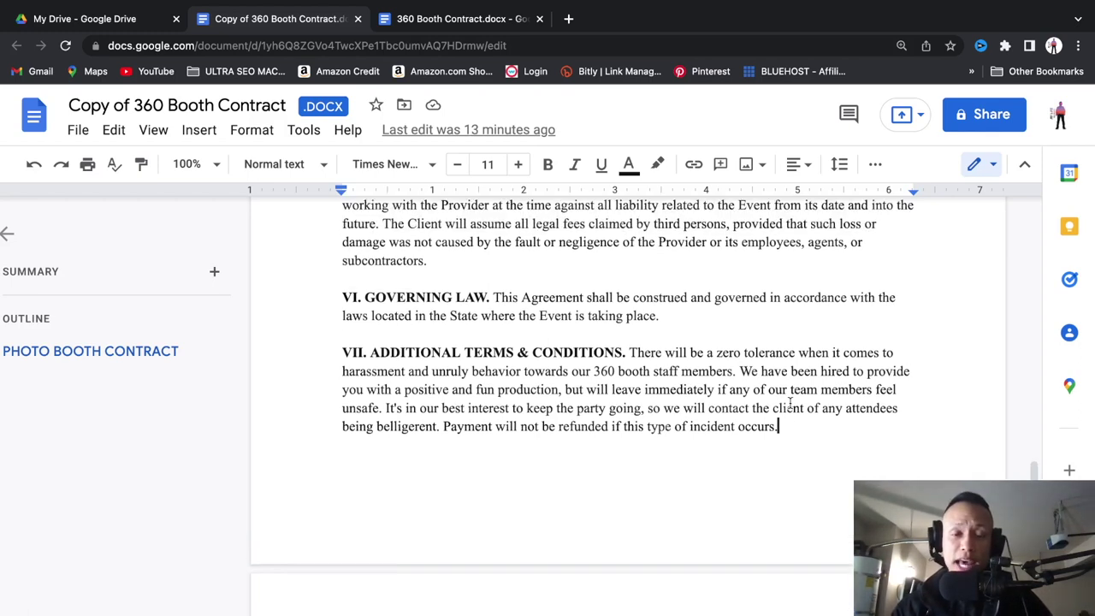
scroll(789, 403, down, 1)
scroll(789, 403, down, 1)
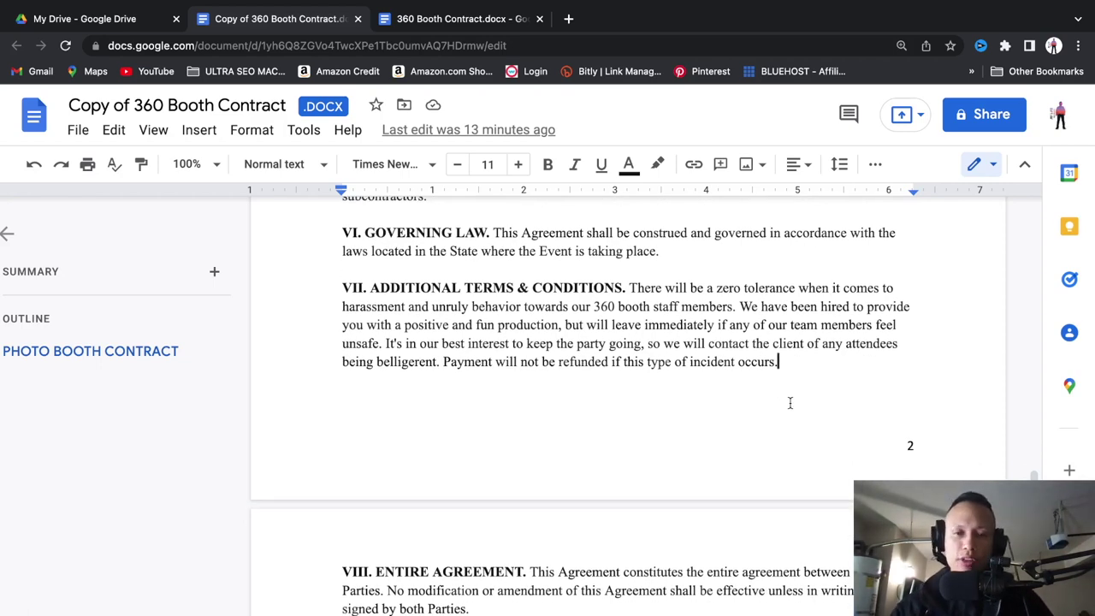
scroll(790, 403, up, 2)
scroll(789, 403, up, 2)
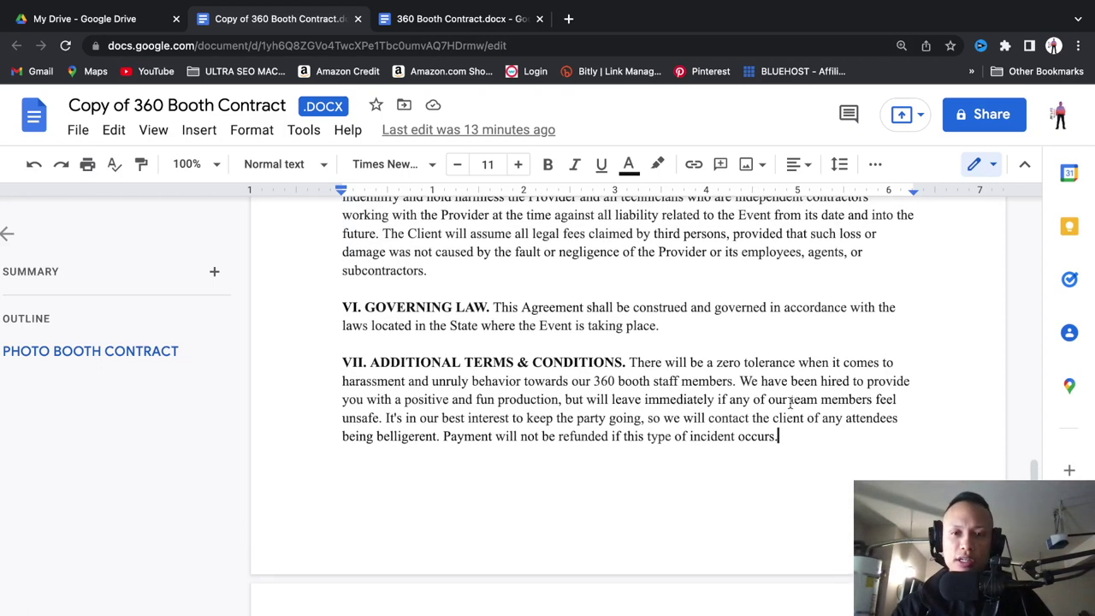
scroll(790, 403, down, 1)
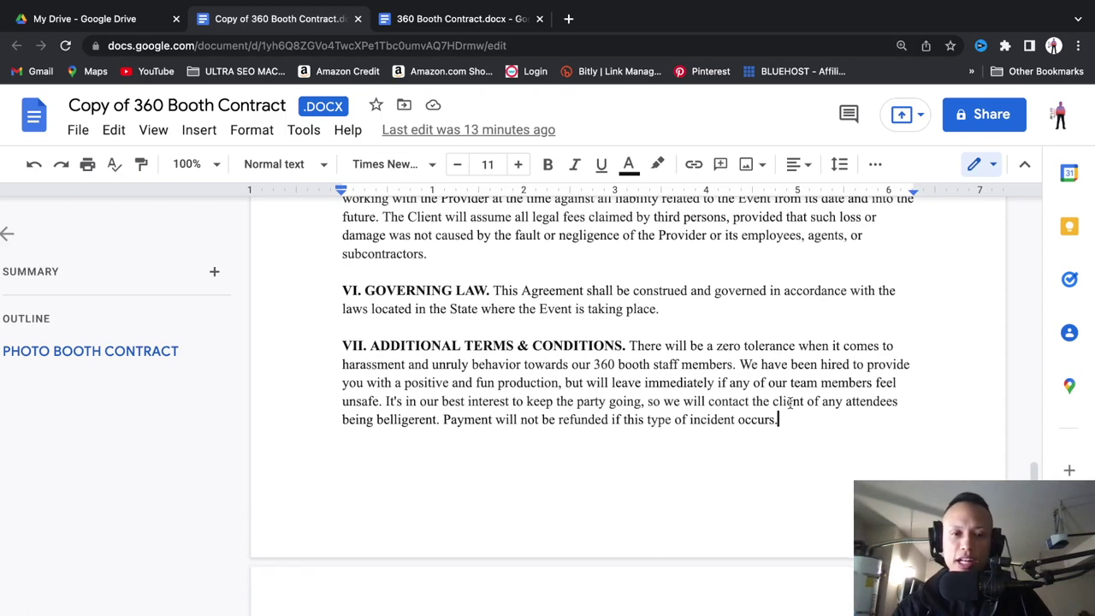
scroll(790, 403, down, 1)
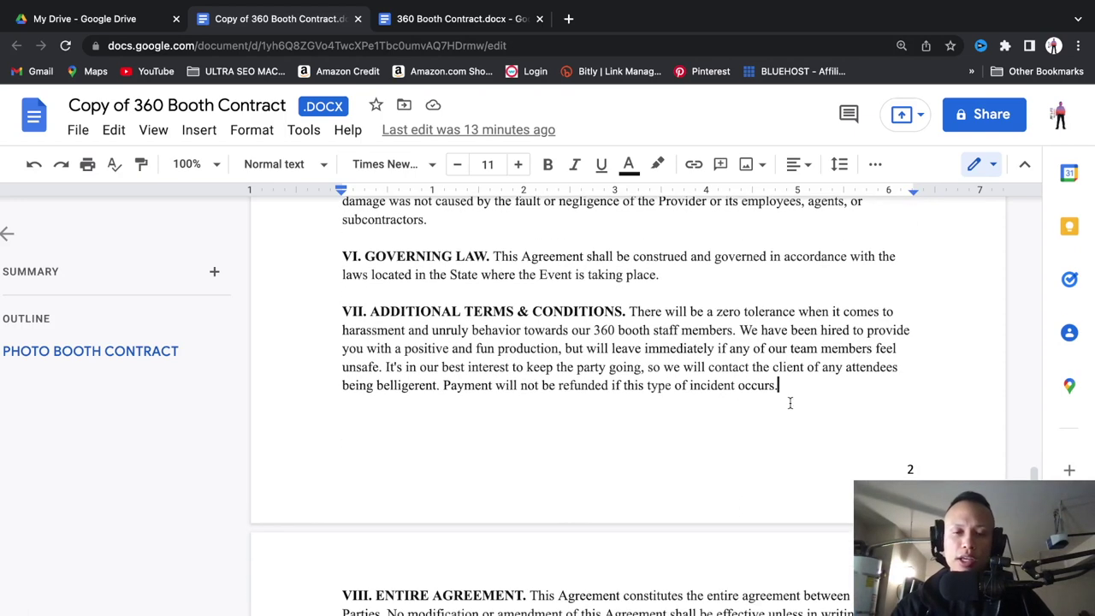
scroll(790, 403, up, 1)
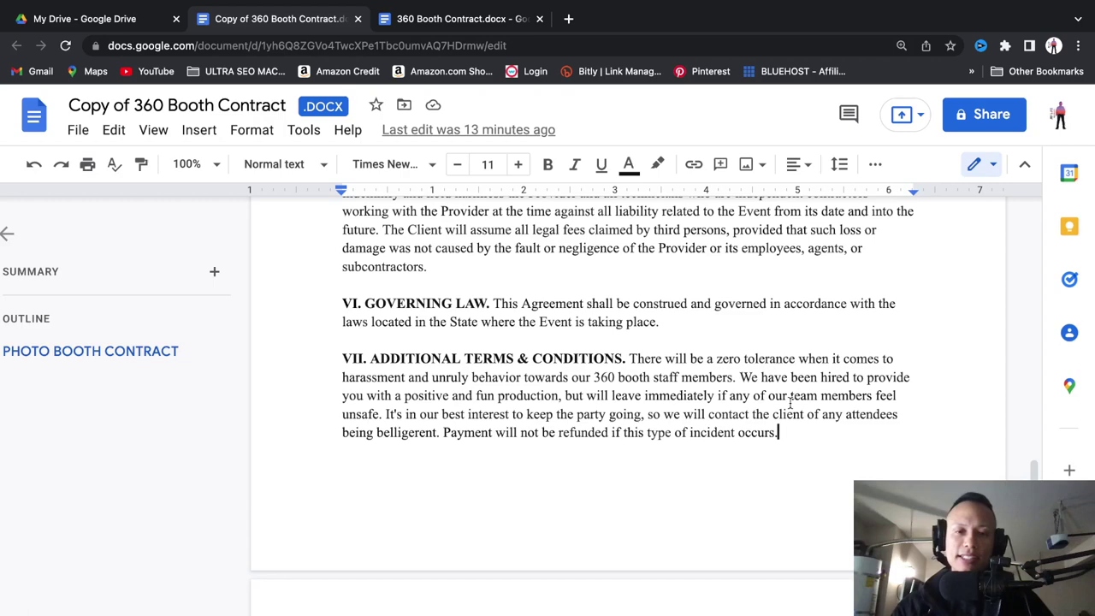
scroll(790, 403, up, 1)
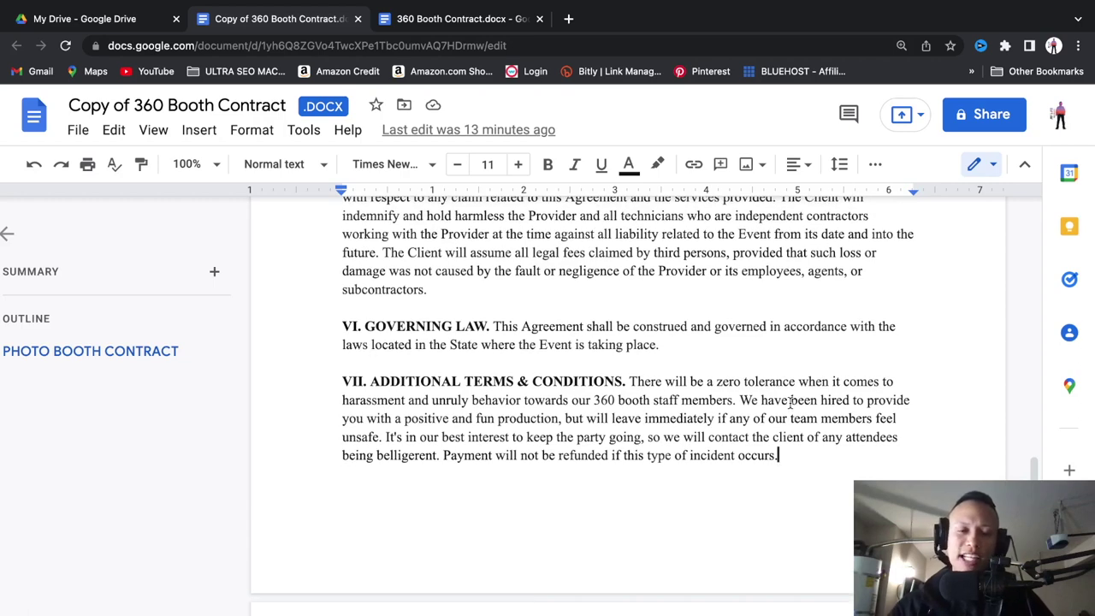
scroll(790, 403, down, 1)
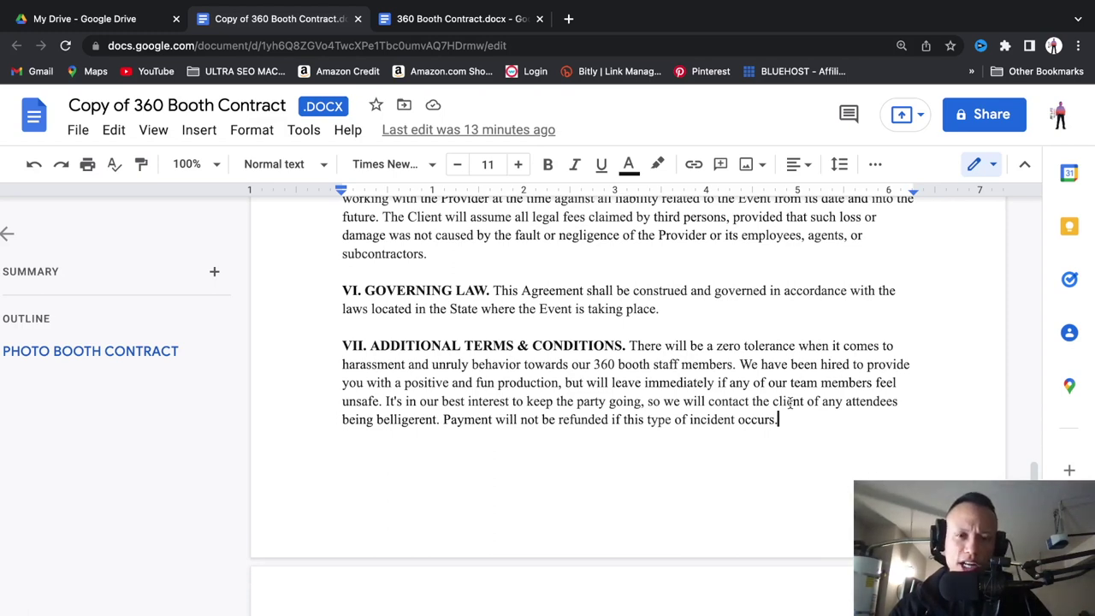
scroll(789, 402, down, 1)
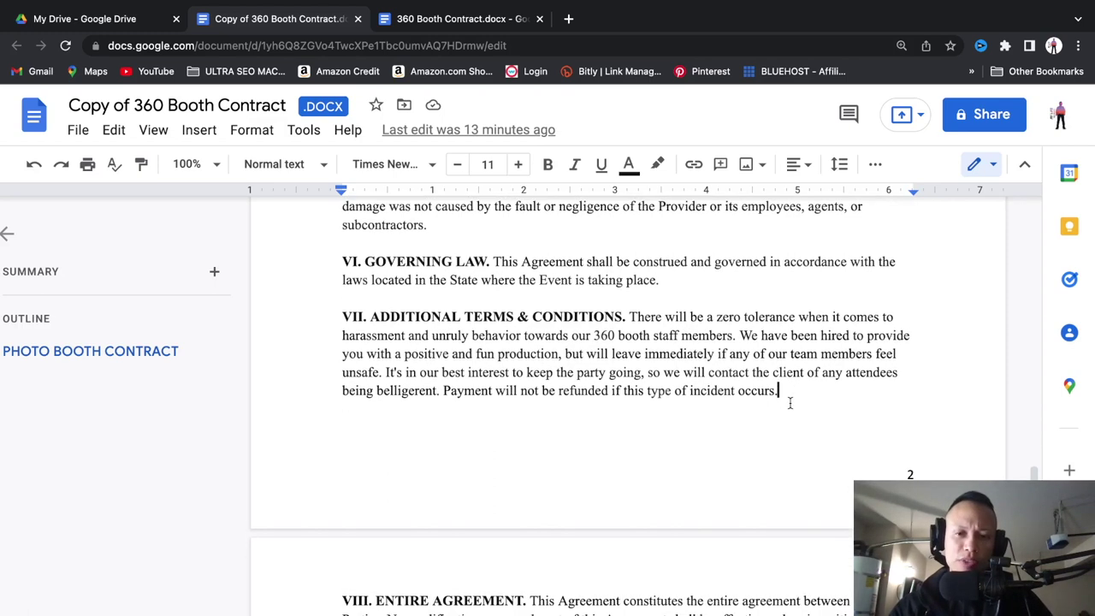
scroll(789, 403, down, 1)
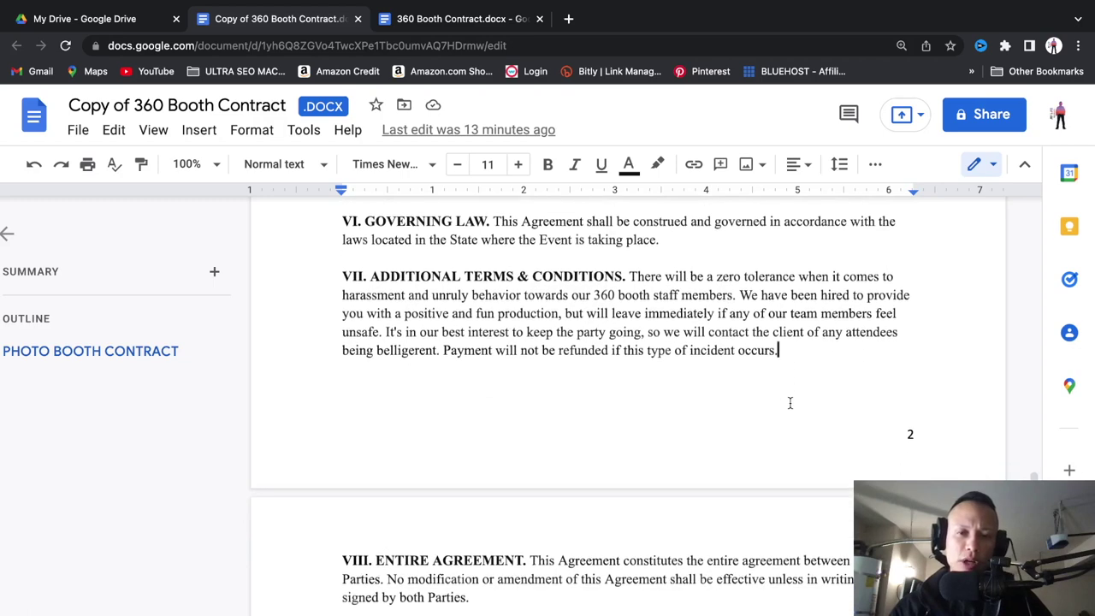
scroll(790, 403, up, 2)
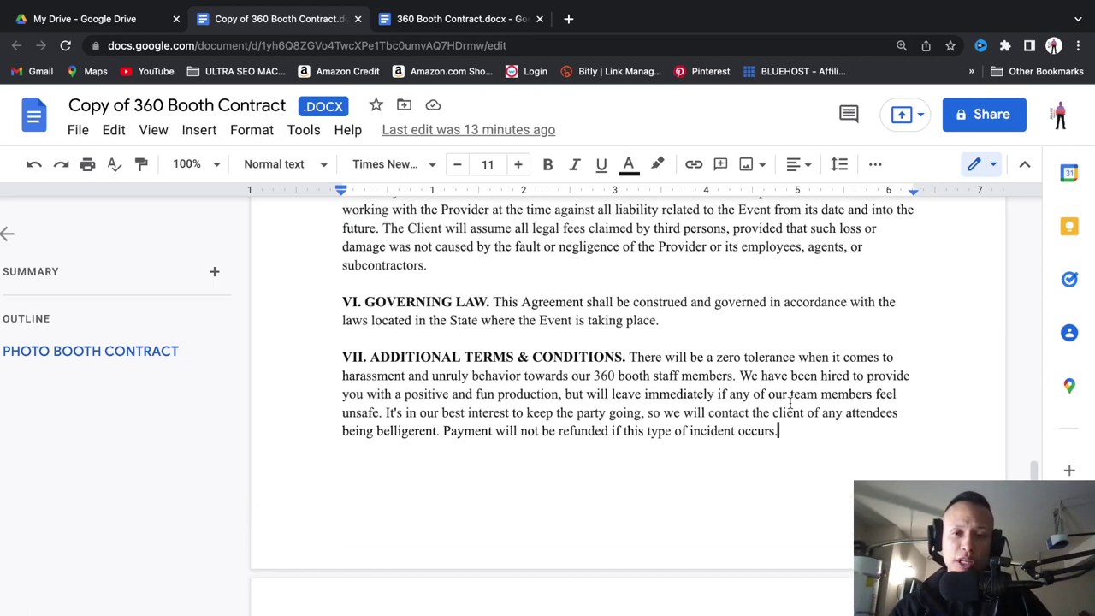
scroll(789, 403, up, 1)
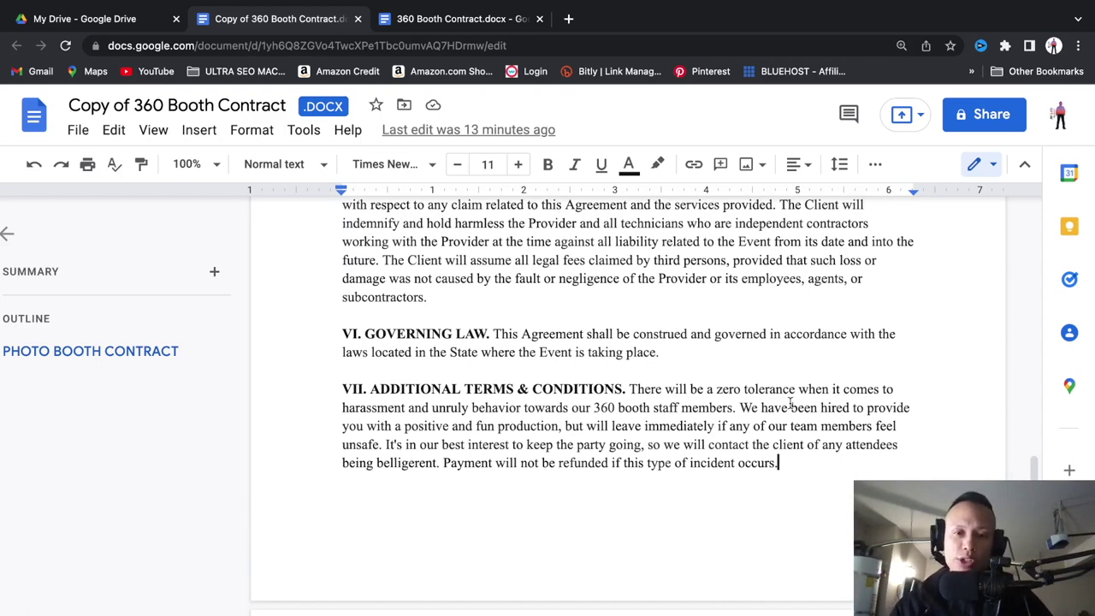
scroll(790, 403, down, 3)
scroll(789, 403, up, 2)
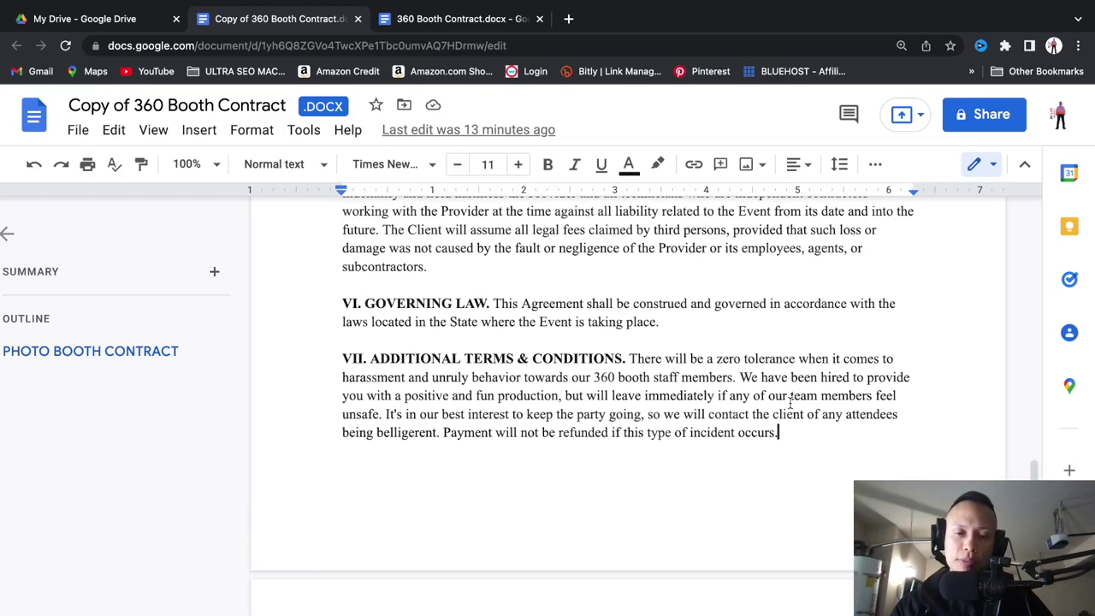
scroll(790, 403, down, 2)
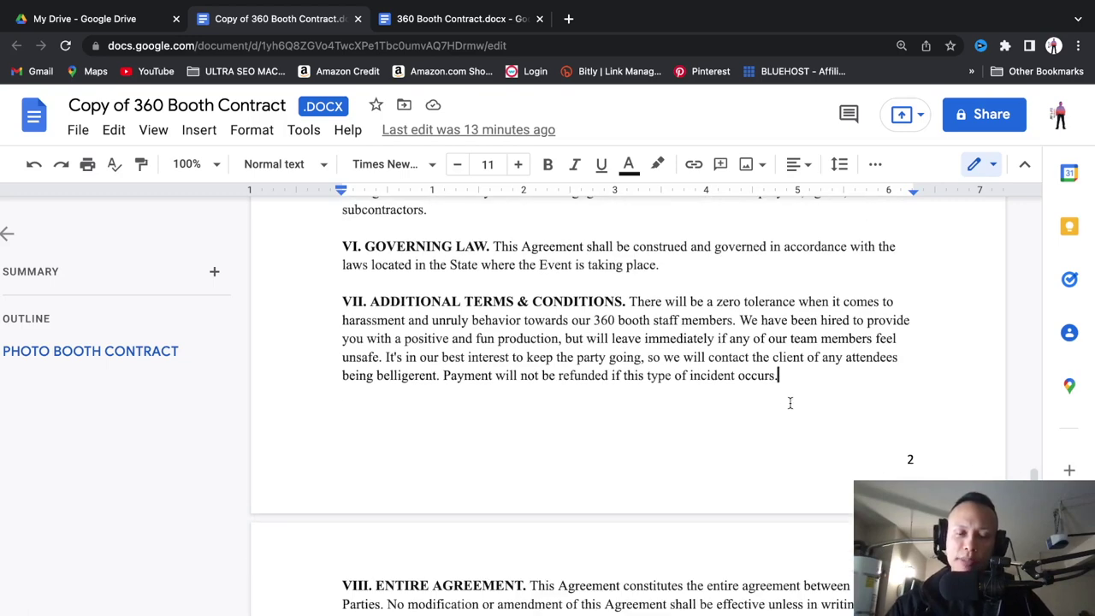
scroll(790, 402, down, 4)
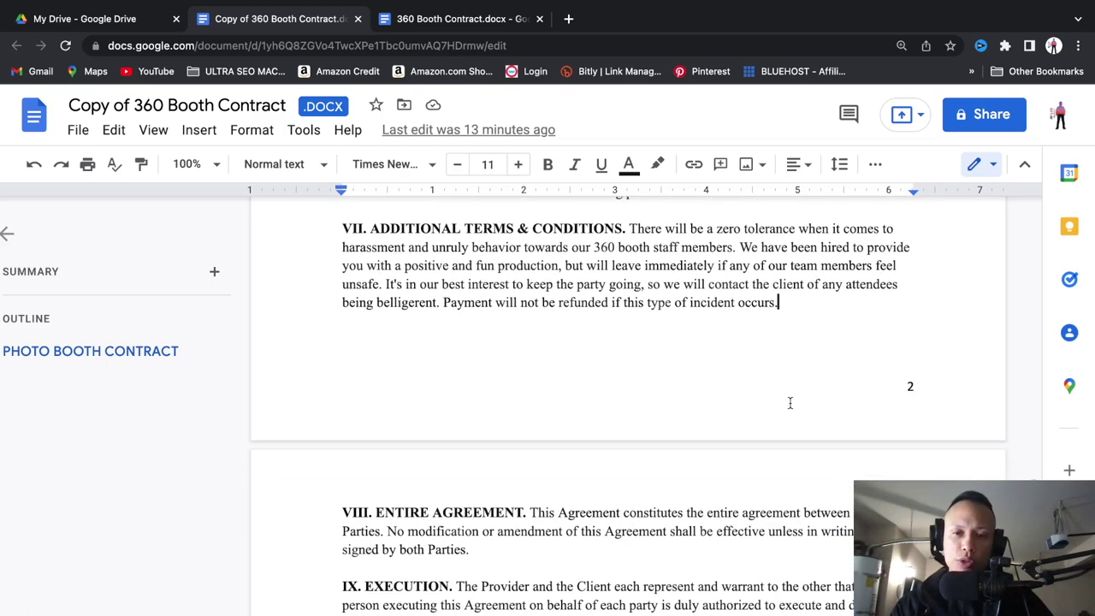
scroll(789, 402, up, 4)
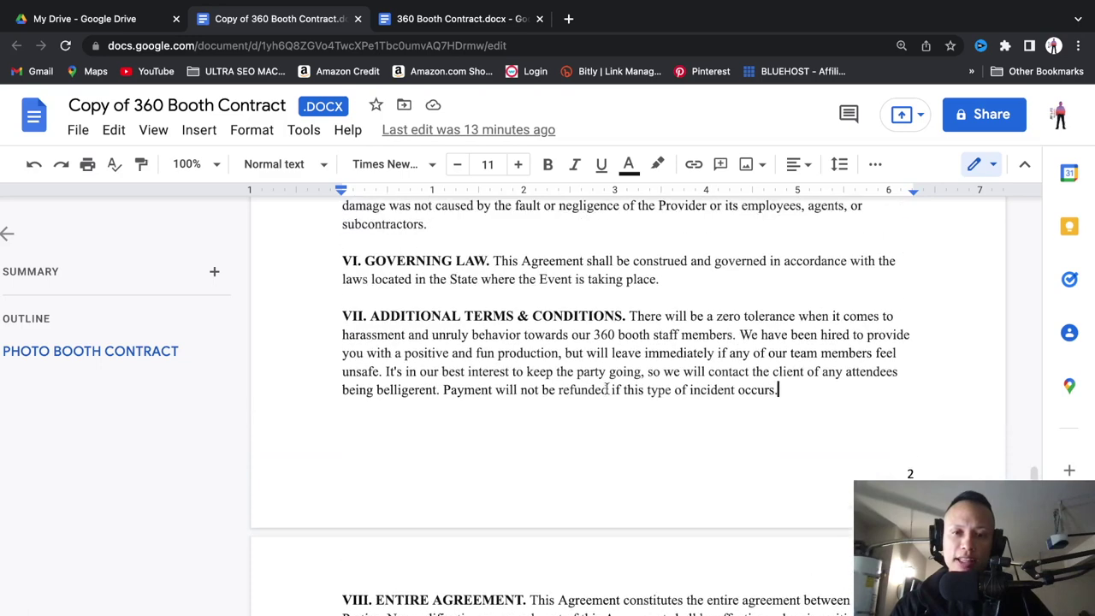
scroll(626, 440, down, 3)
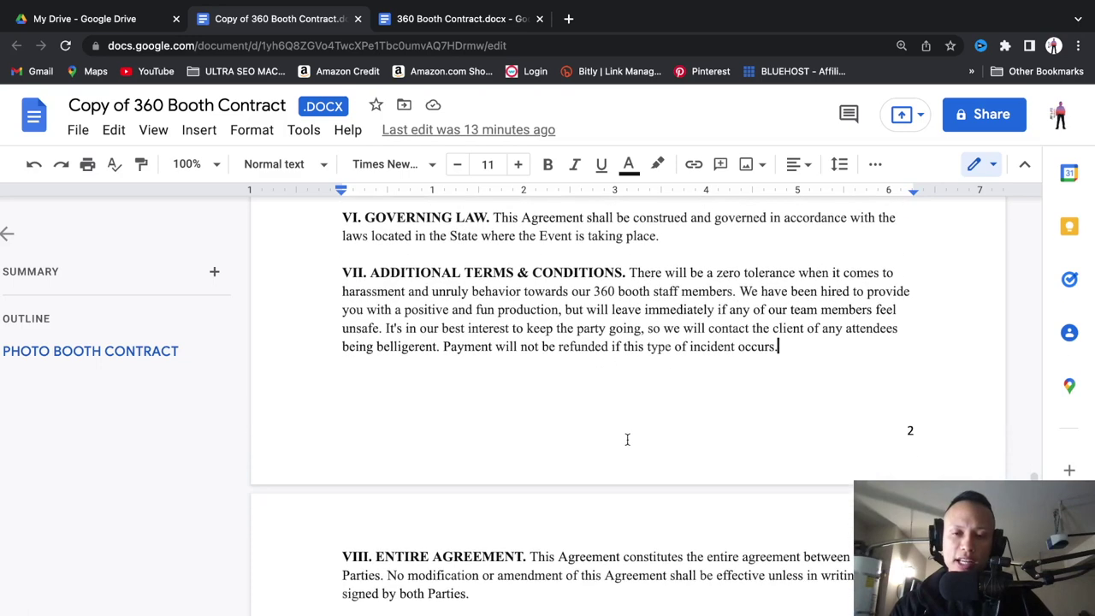
scroll(627, 440, up, 3)
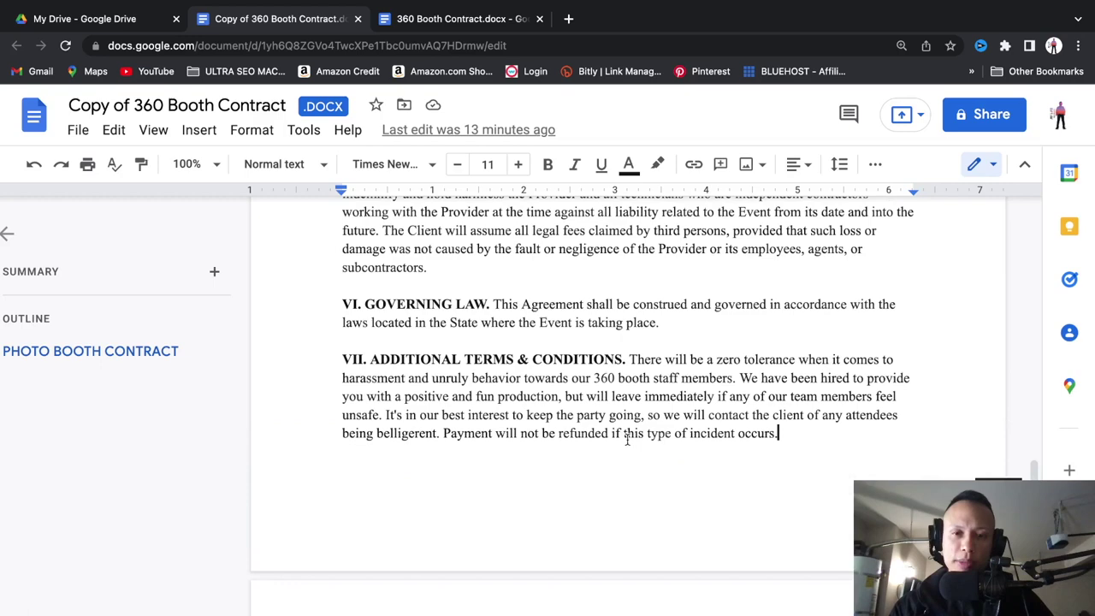
scroll(627, 438, down, 1)
scroll(627, 440, down, 3)
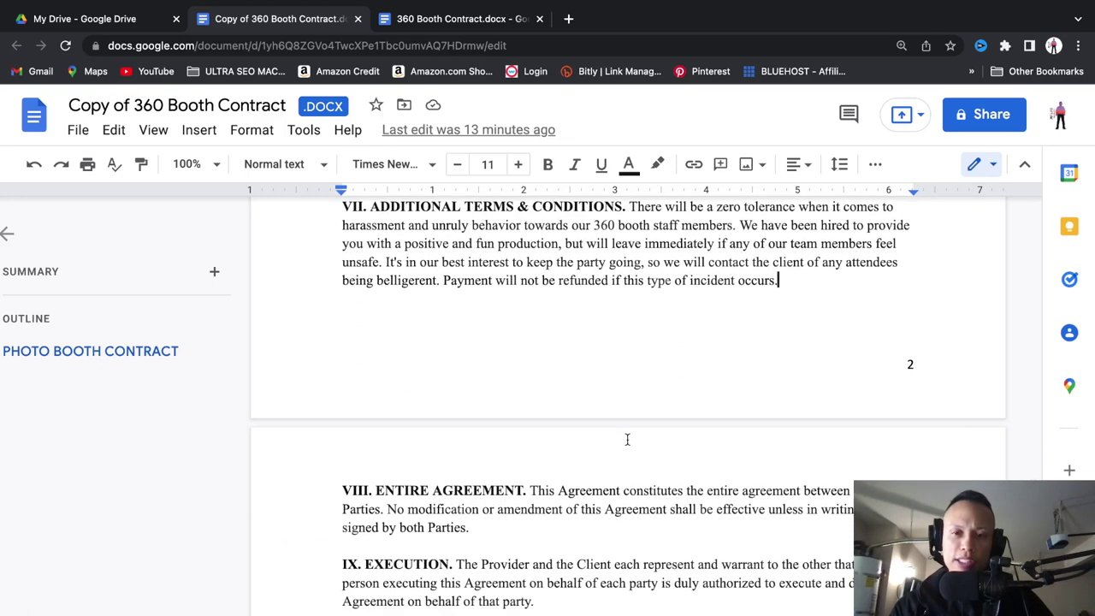
scroll(627, 440, up, 2)
scroll(627, 439, up, 1)
scroll(627, 439, down, 4)
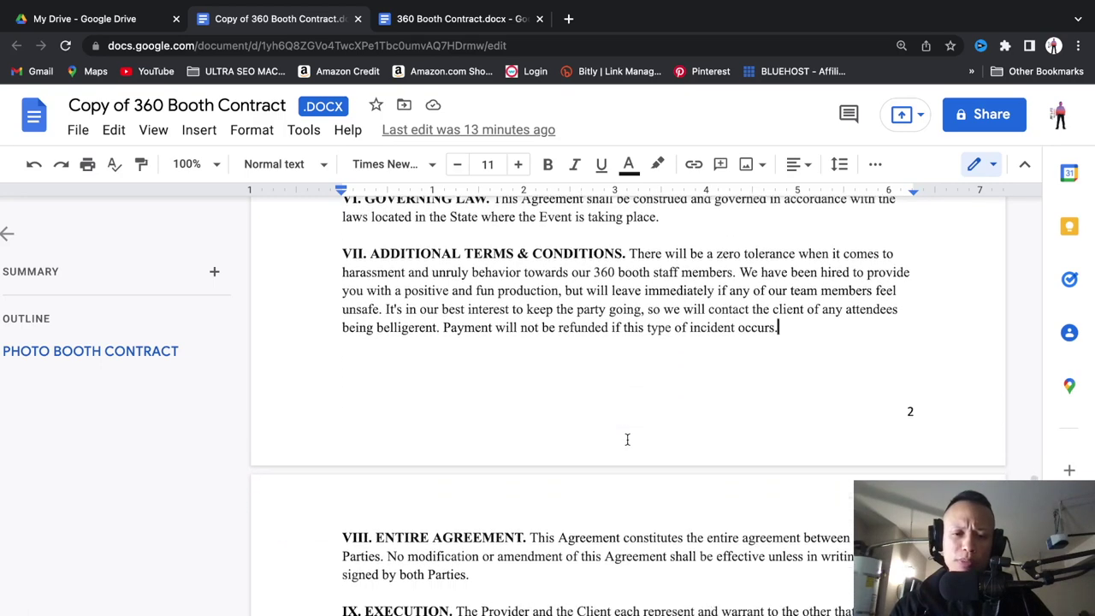
scroll(627, 438, down, 4)
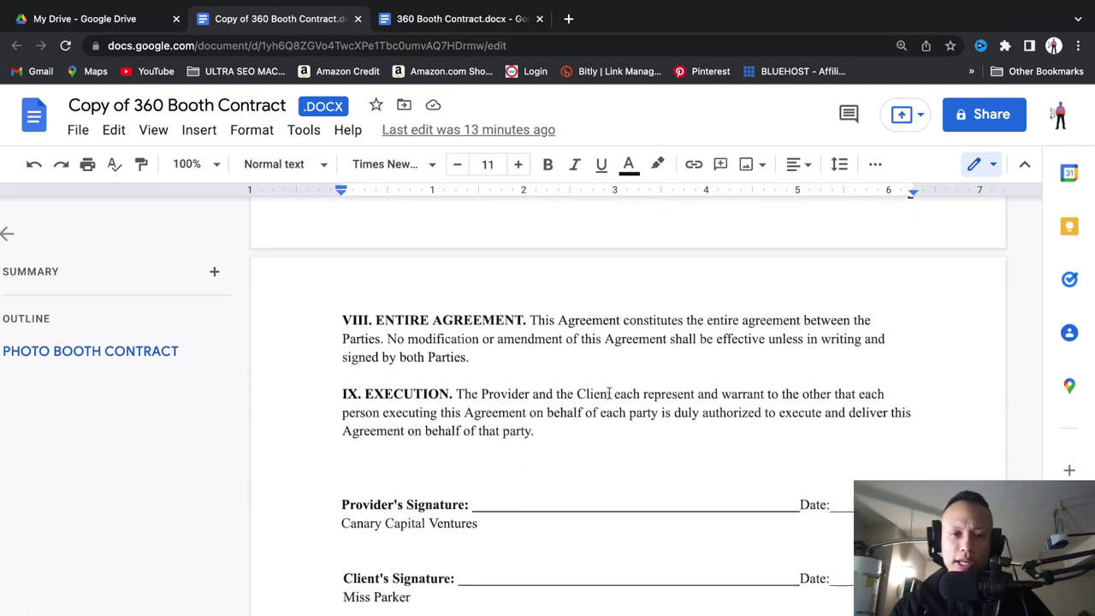
scroll(519, 444, down, 1)
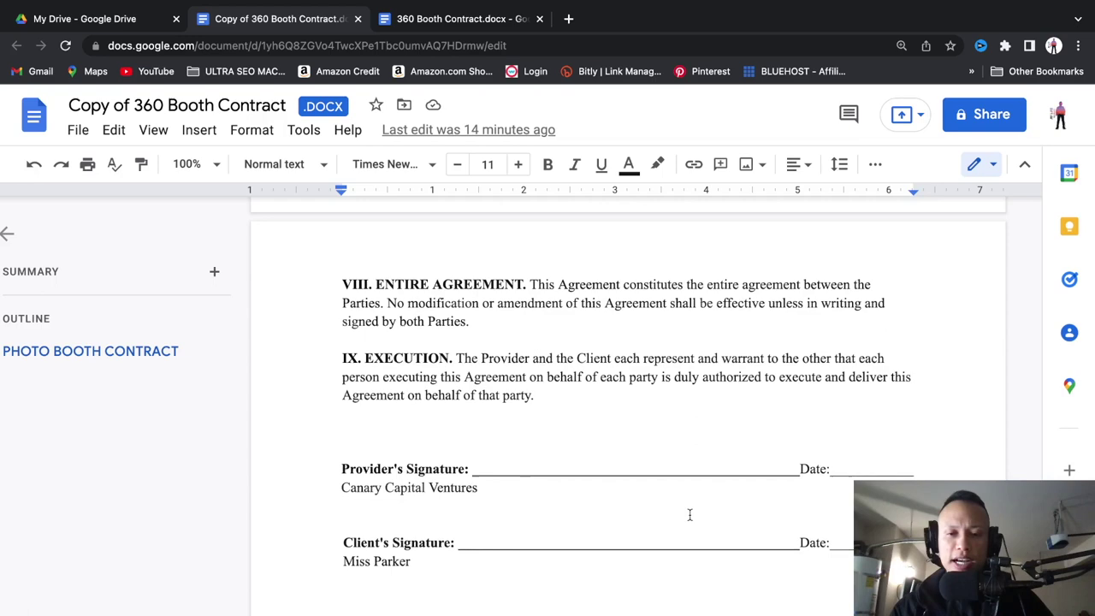
scroll(730, 542, down, 4)
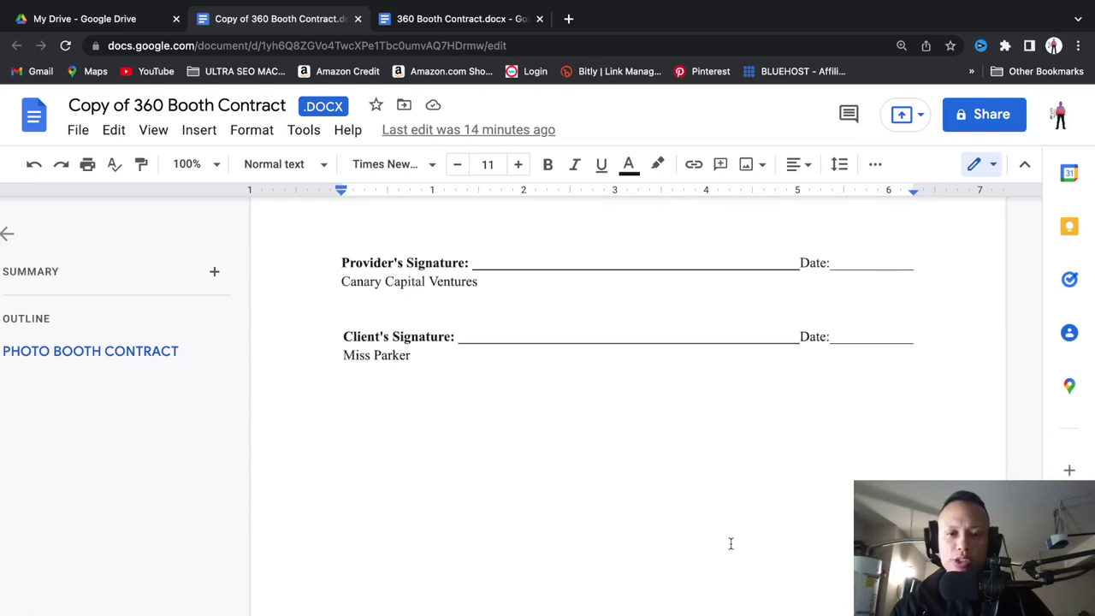
scroll(730, 543, up, 2)
scroll(730, 542, up, 5)
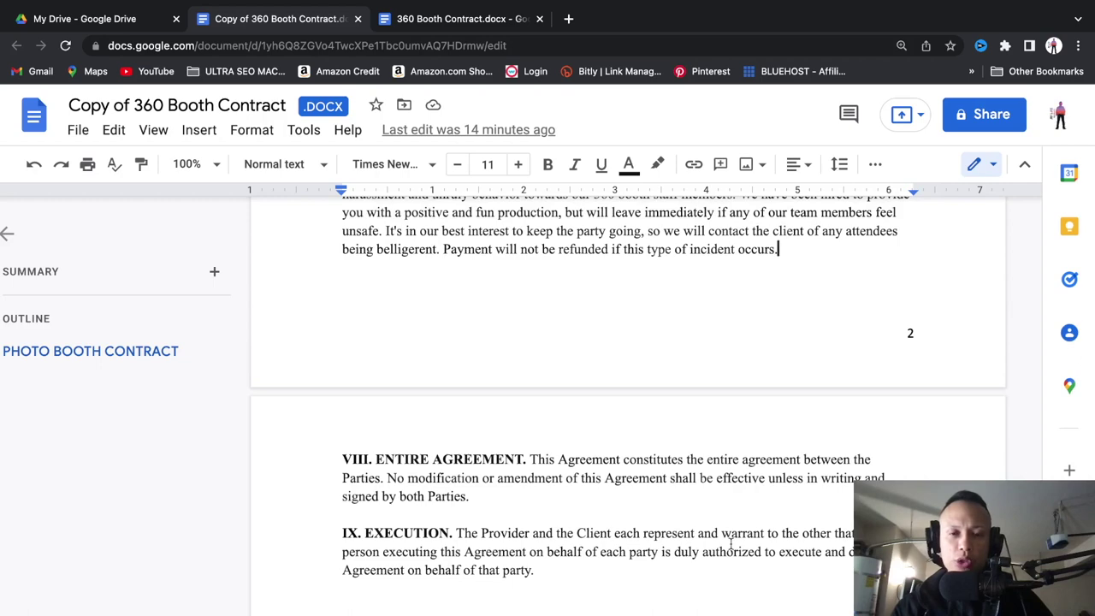
scroll(731, 543, up, 3)
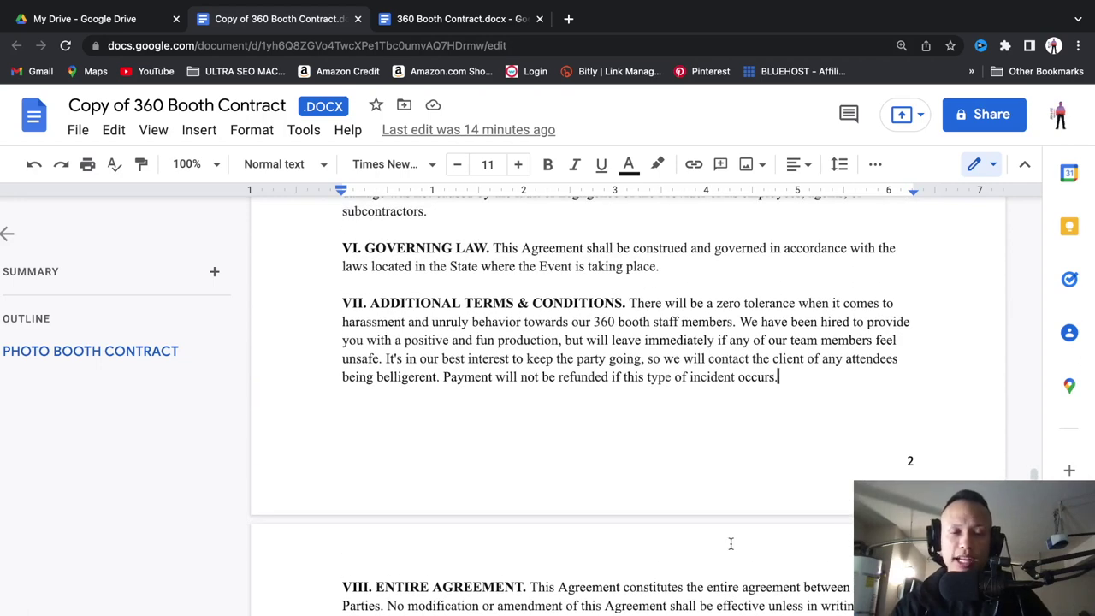
scroll(730, 543, down, 10)
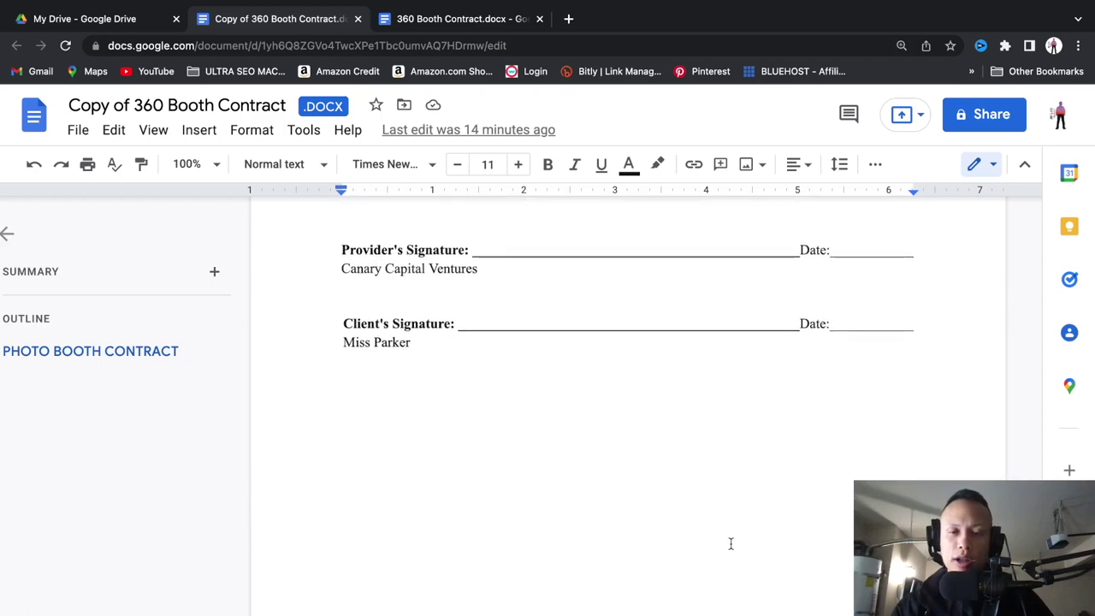
scroll(730, 543, up, 3)
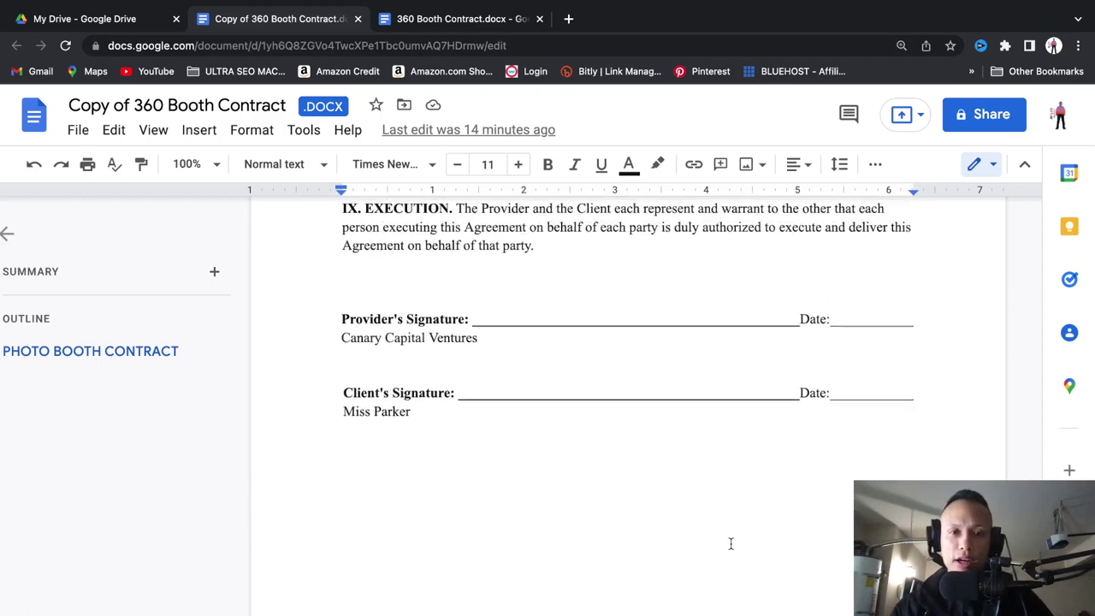
scroll(730, 543, up, 1)
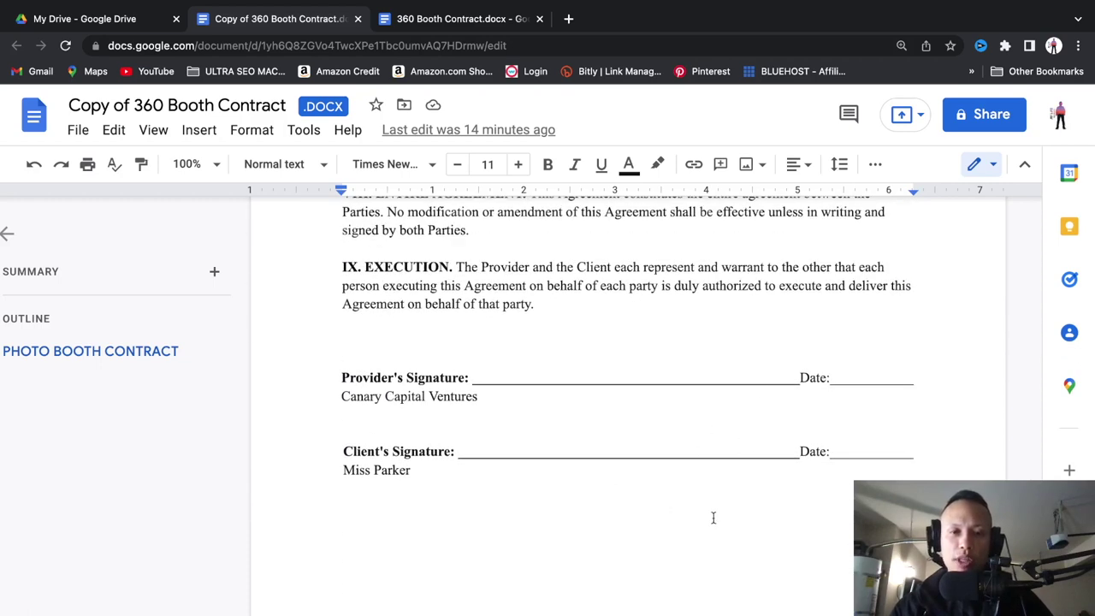
scroll(663, 540, up, 6)
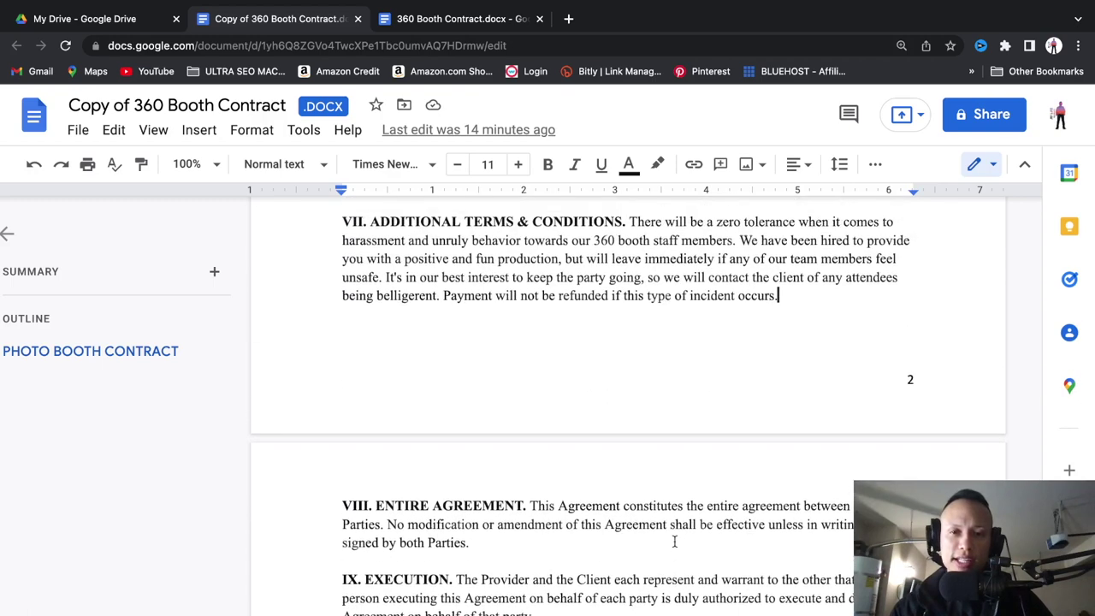
scroll(674, 541, down, 8)
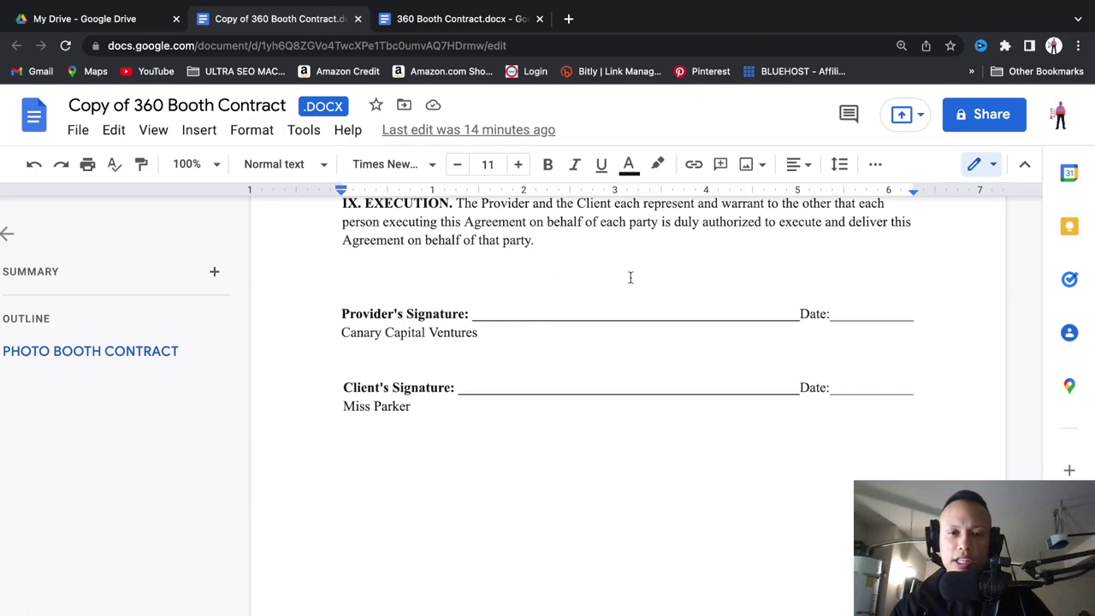
scroll(664, 504, up, 1)
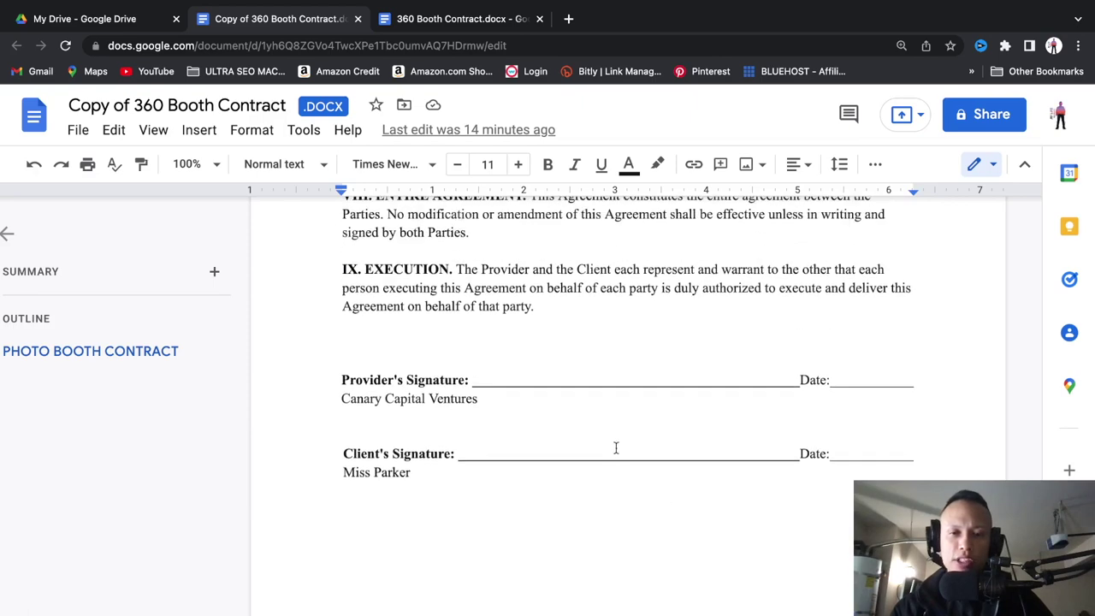
scroll(640, 584, up, 10)
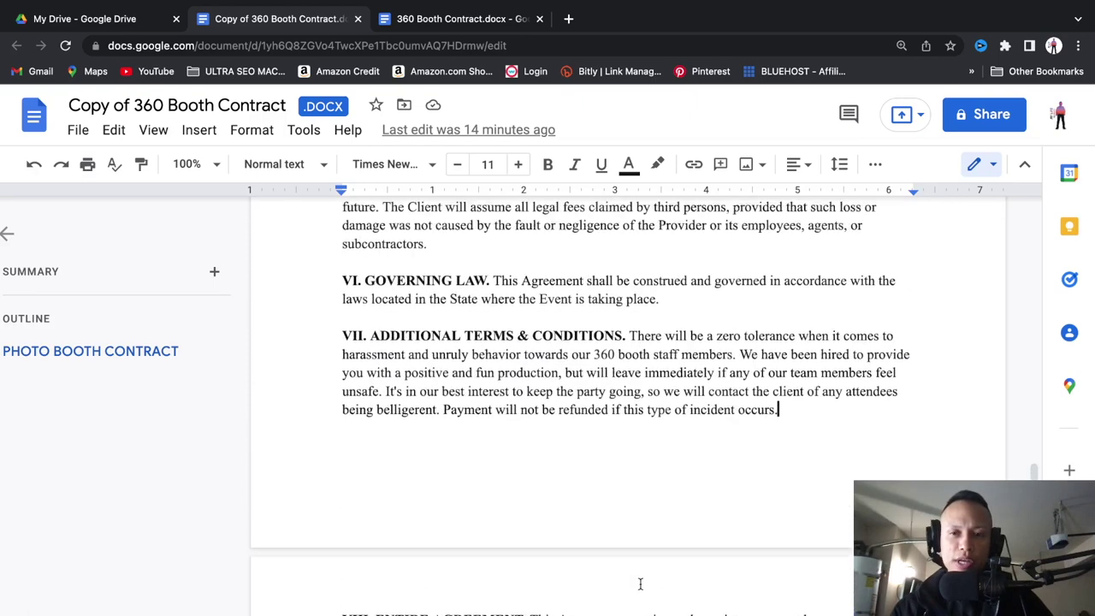
Look over the contract's title, parties and event details at the top, then switch to OBS Studio.
scroll(639, 583, up, 10)
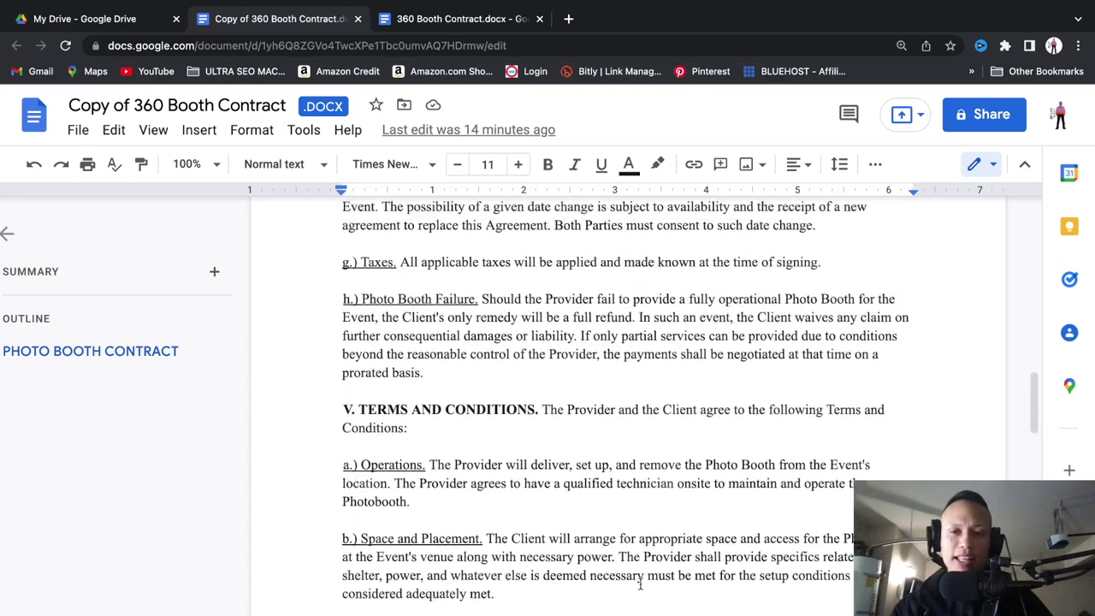
scroll(640, 583, up, 10)
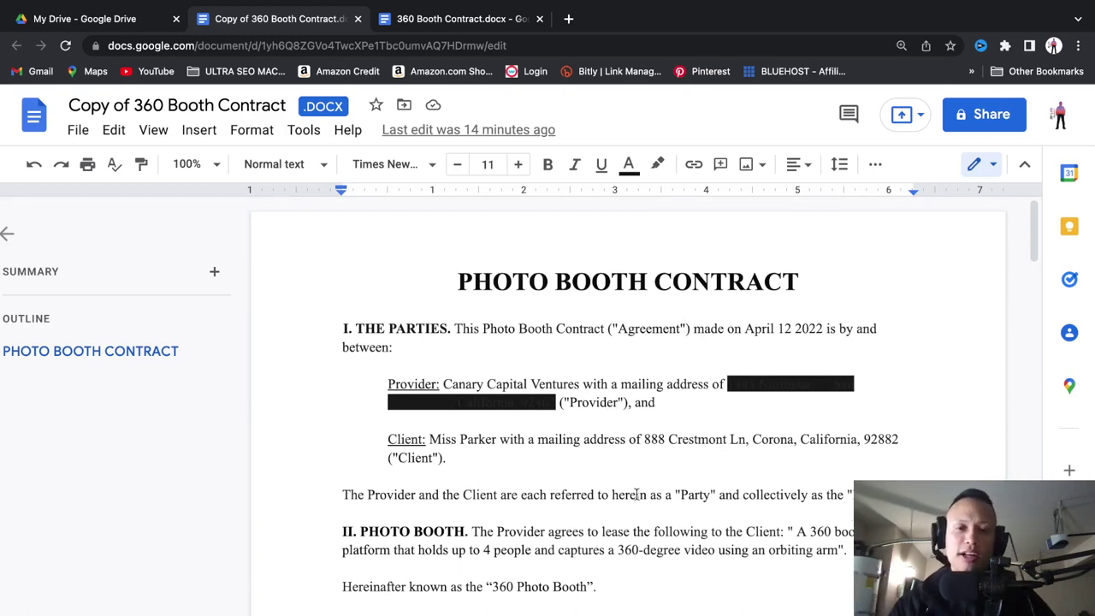
scroll(636, 495, down, 1)
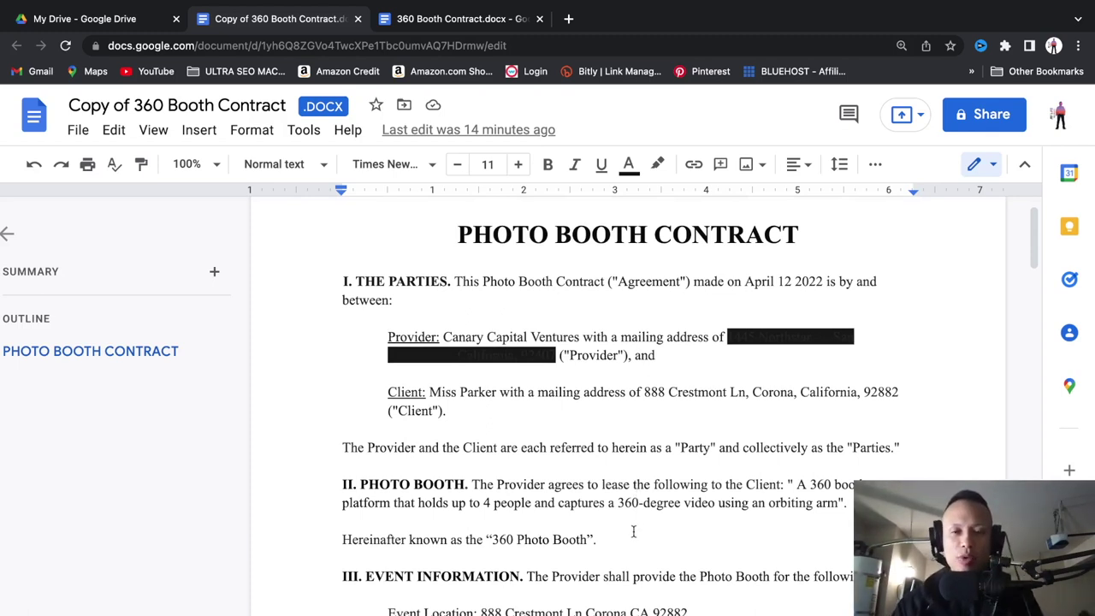
scroll(631, 461, down, 3)
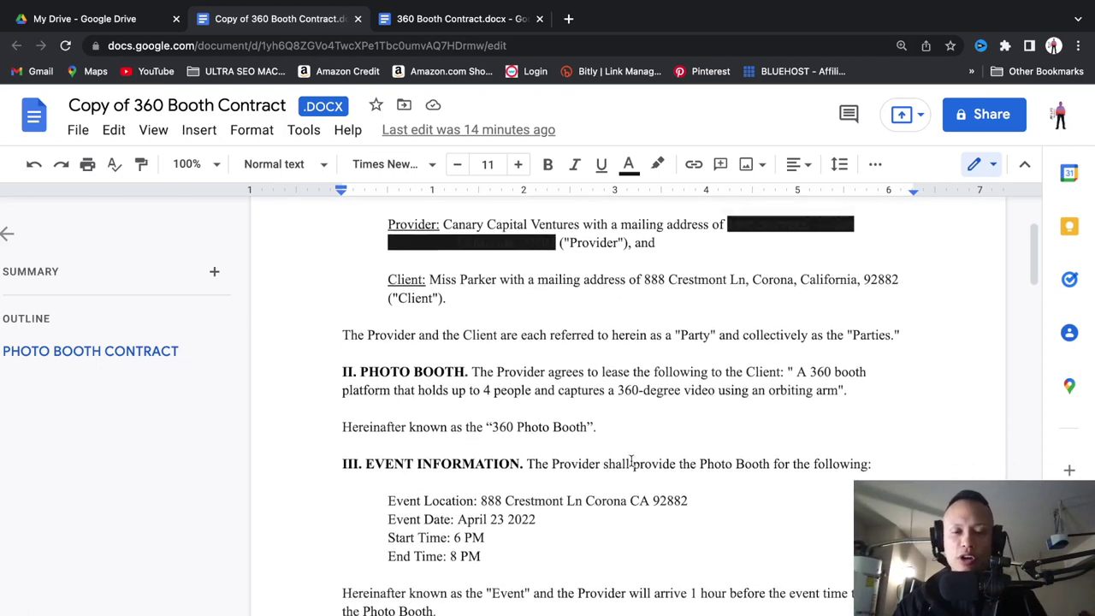
scroll(631, 461, up, 1)
scroll(631, 461, up, 3)
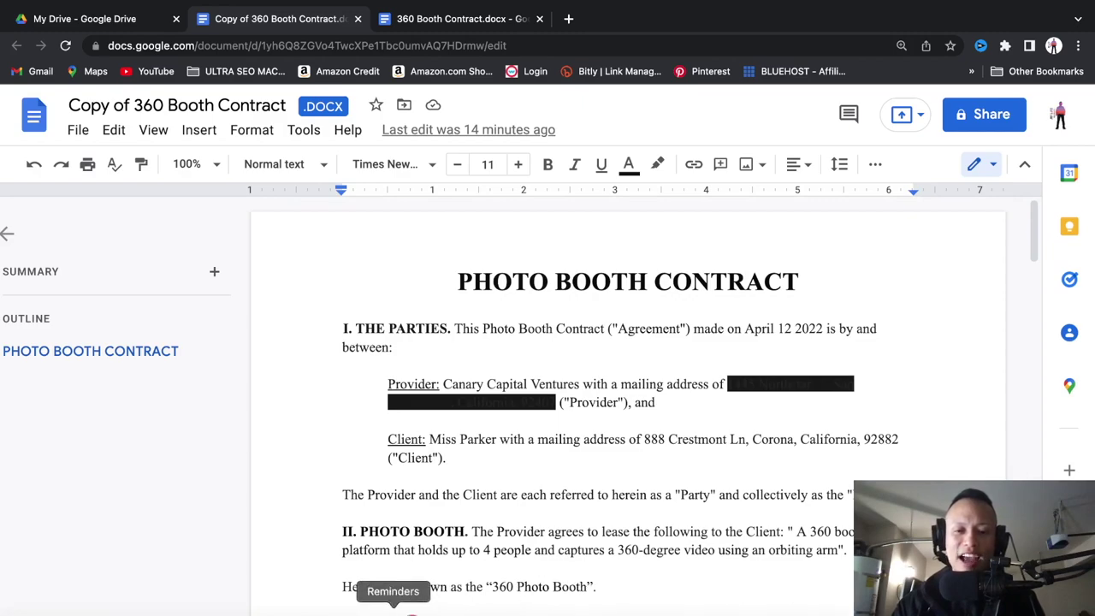
click(137, 609)
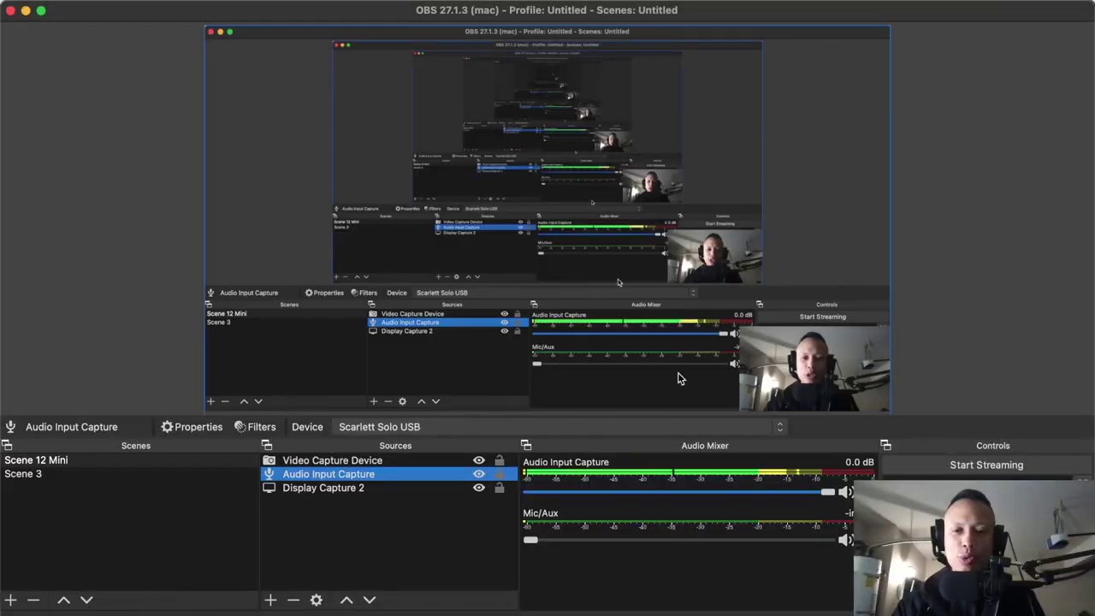